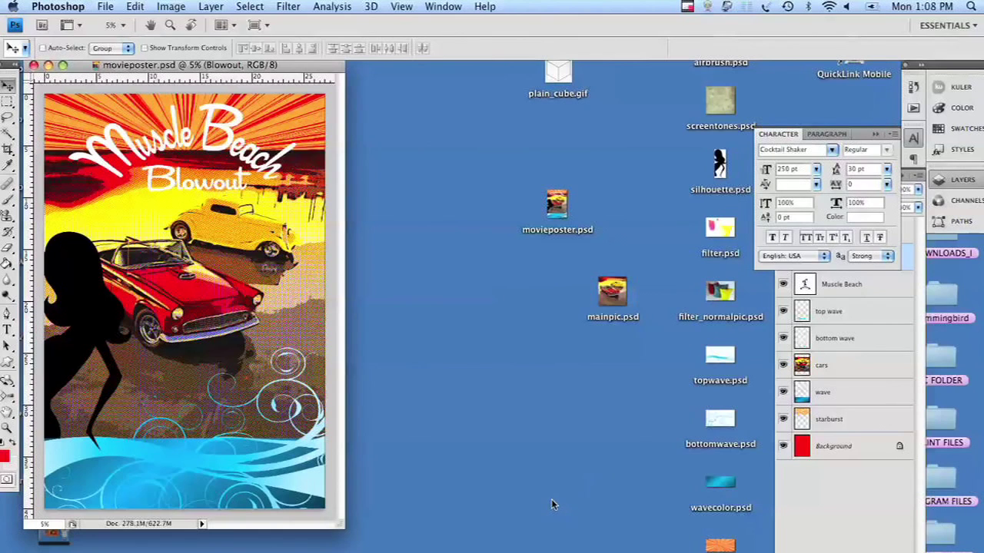
Delete the layers from silhouette down to starburst, leaving only the red Background
{"action": "left_click", "coordinate": [819, 512]}
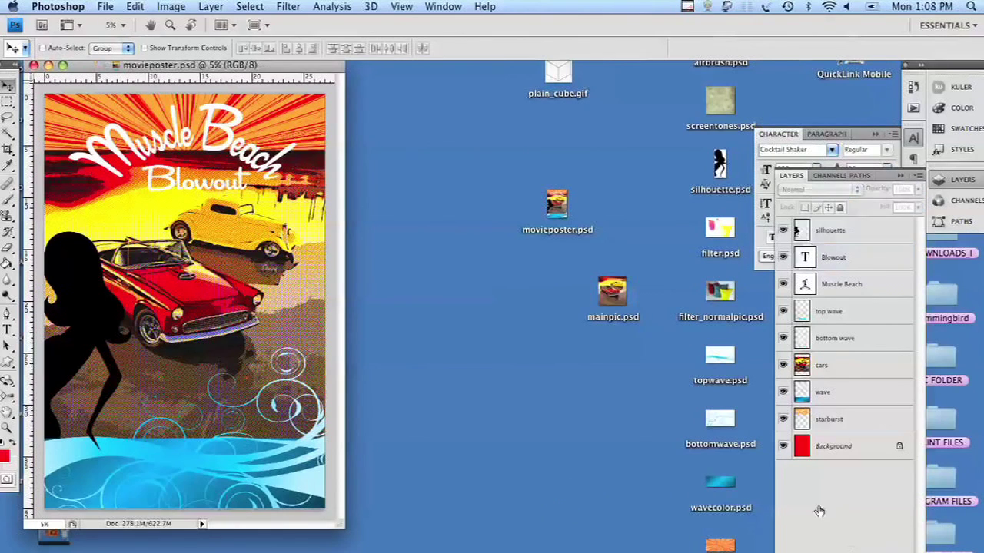
{"action": "left_click", "coordinate": [842, 241]}
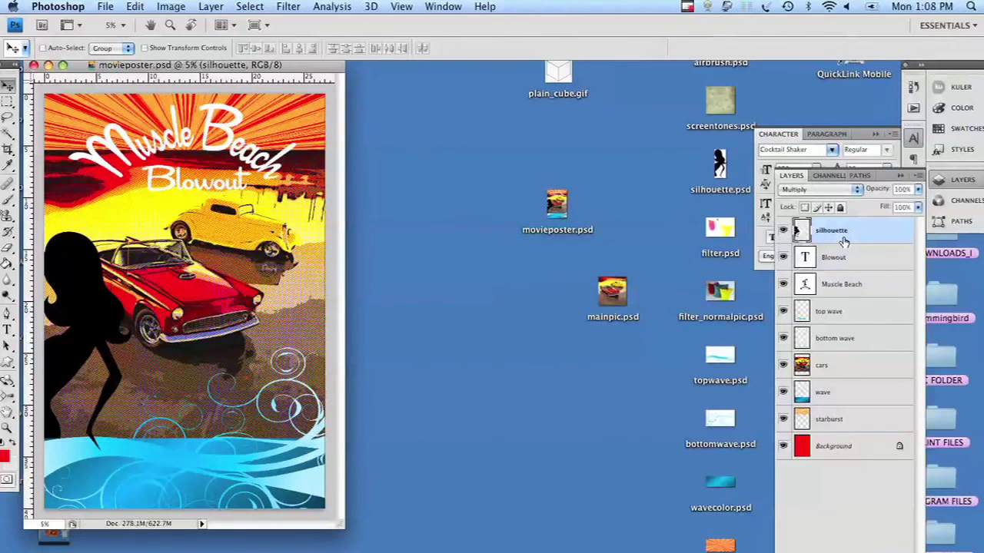
{"action": "left_click", "coordinate": [849, 421], "text": "shift"}
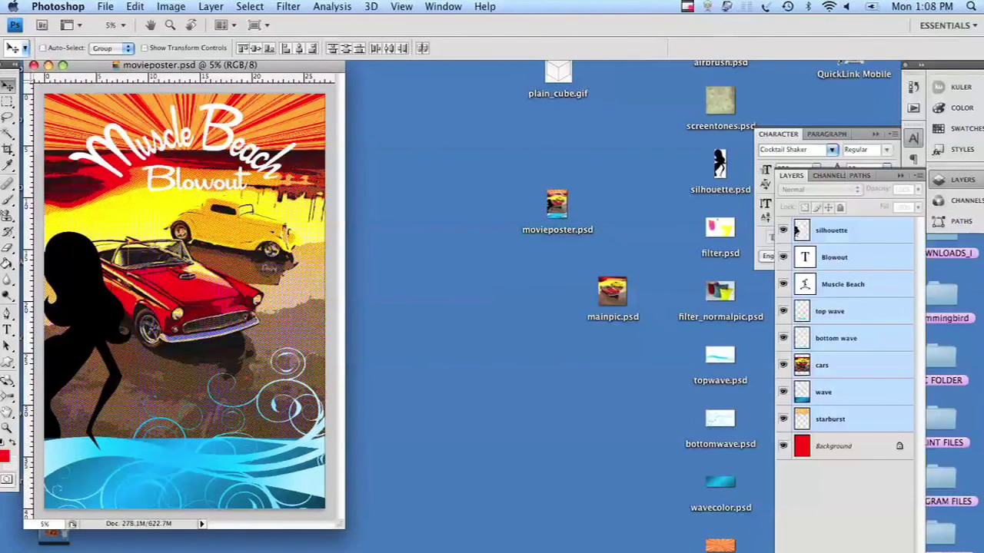
{"action": "key", "text": "Delete"}
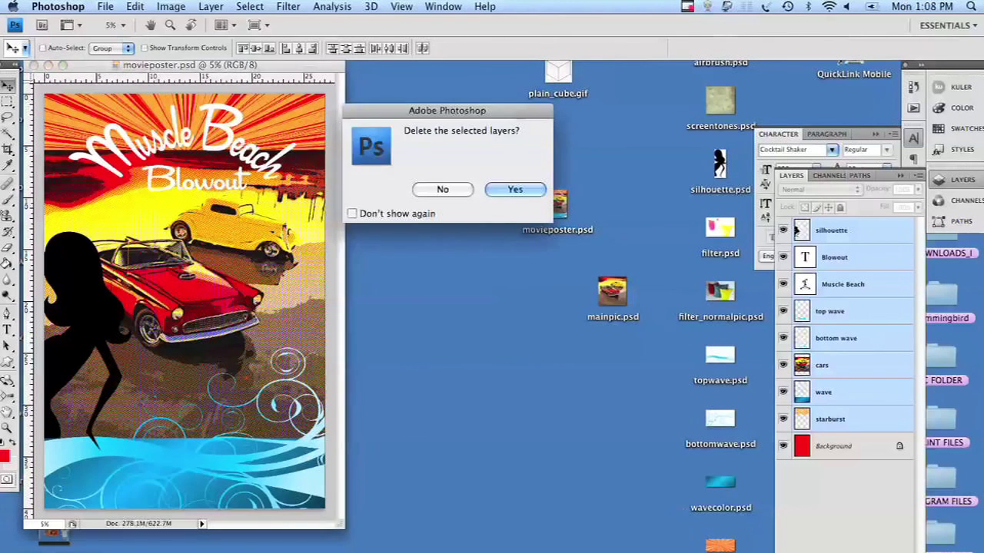
{"action": "left_click", "coordinate": [525, 189]}
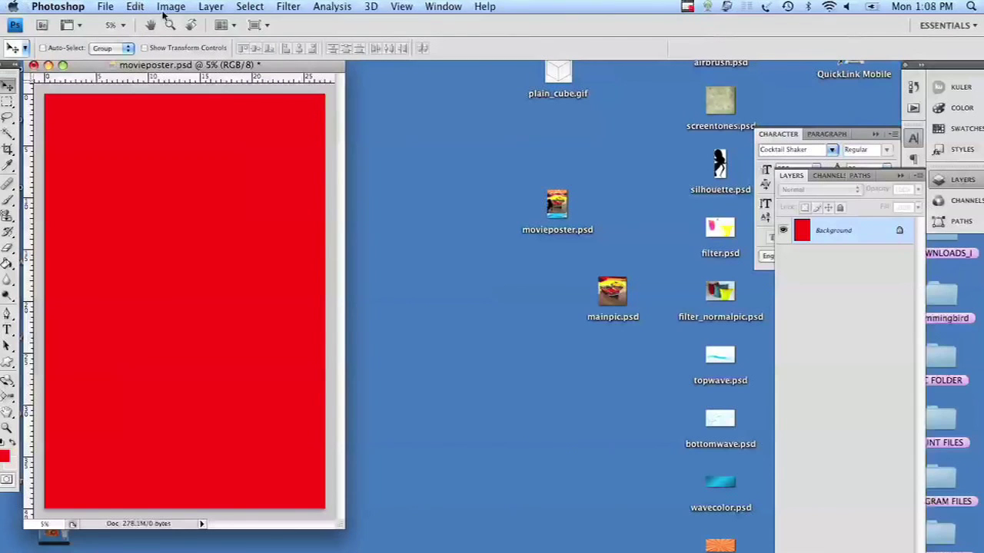
Open all six source files, mainpic.psd through silhouette.psd, in one File > Open selection
{"action": "left_click", "coordinate": [105, 7]}
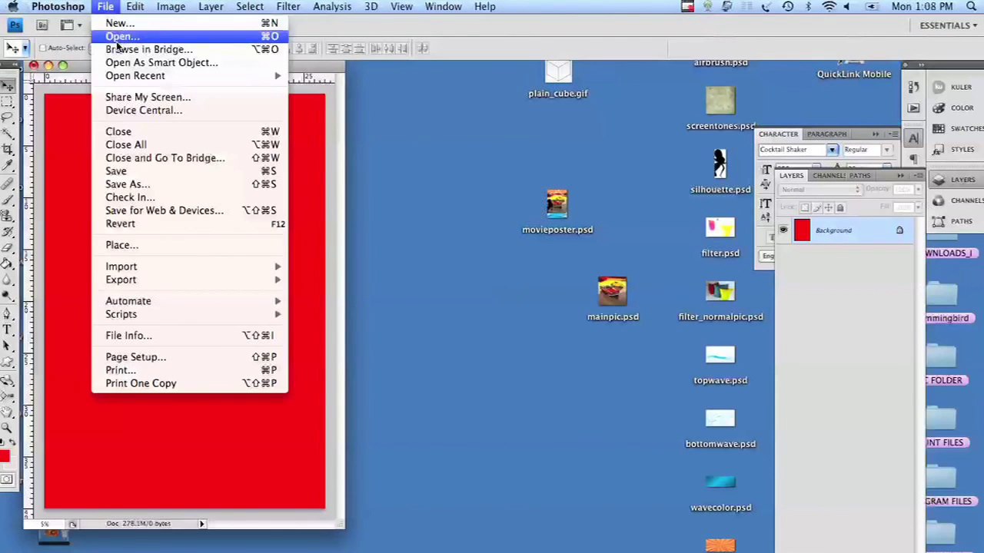
{"action": "left_click", "coordinate": [121, 38]}
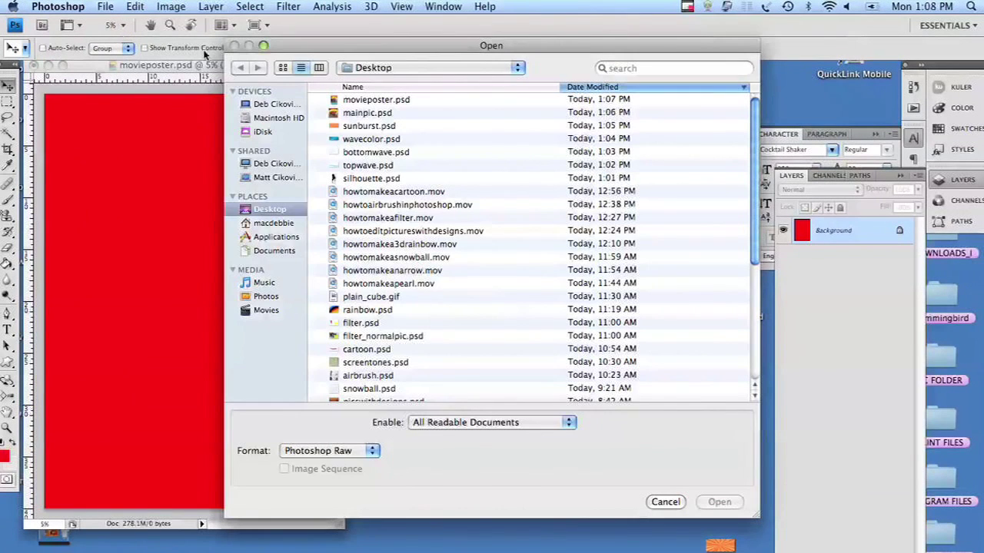
{"action": "left_click", "coordinate": [375, 116]}
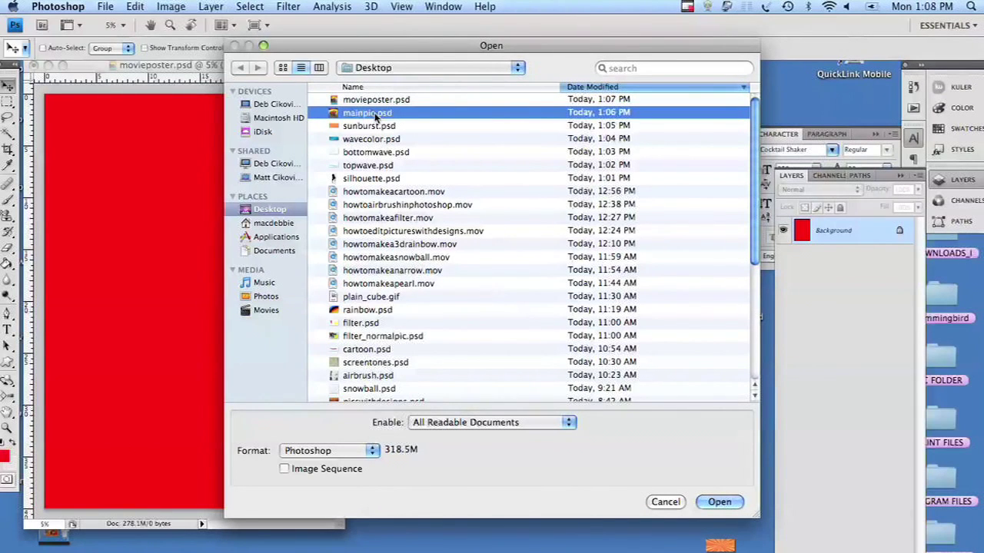
{"action": "left_click", "coordinate": [369, 178], "text": "shift"}
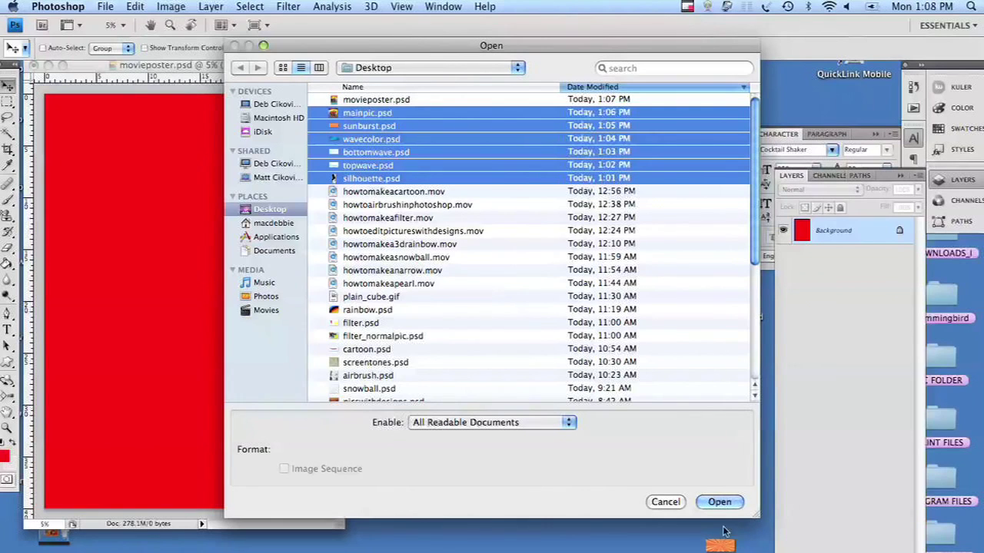
{"action": "left_click", "coordinate": [720, 503]}
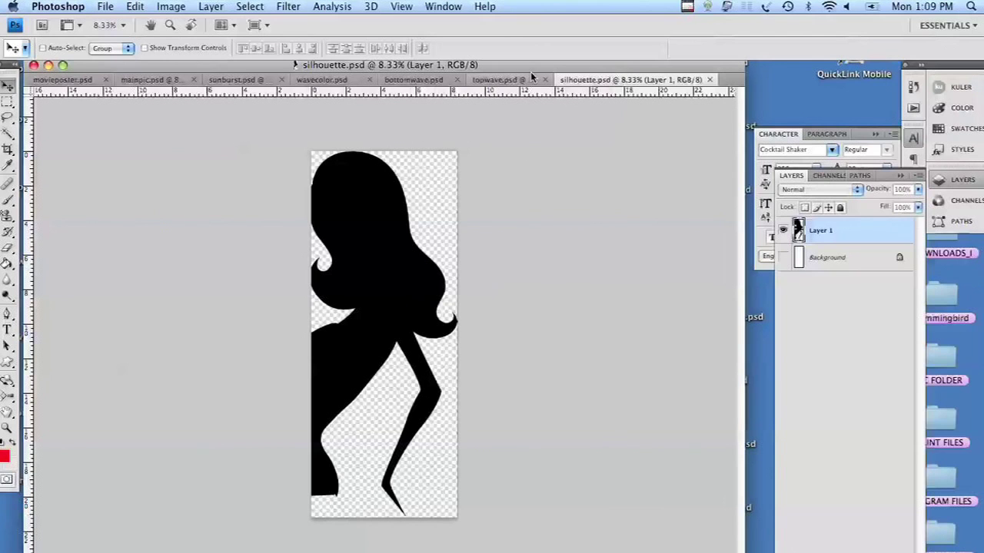
Float the silhouette, topwave, bottomwave, sunburst, wavecolor and mainpic windows, then copy the car picture onto the poster
{"action": "left_click_drag", "start_coordinate": [614, 80], "coordinate": [800, 84]}
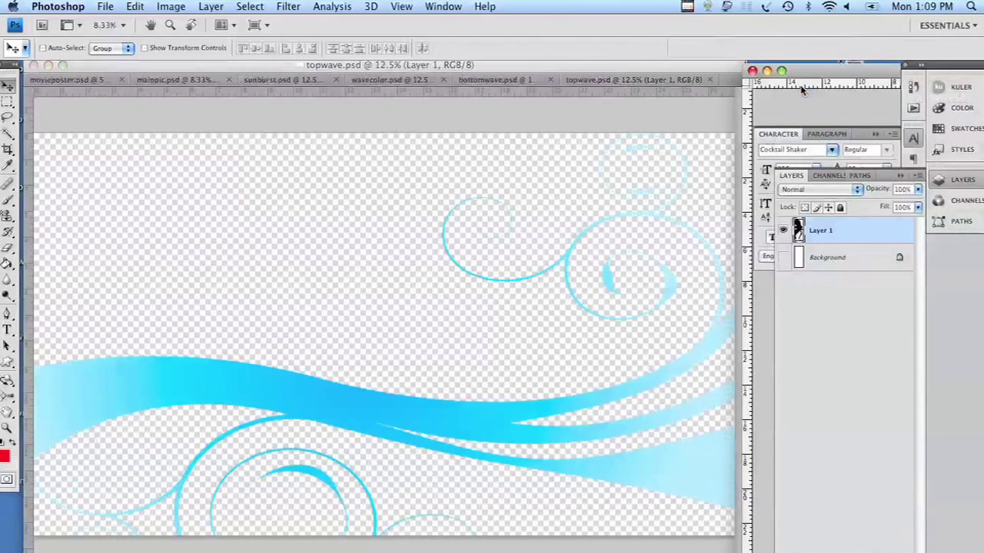
{"action": "left_click_drag", "start_coordinate": [593, 83], "coordinate": [897, 257]}
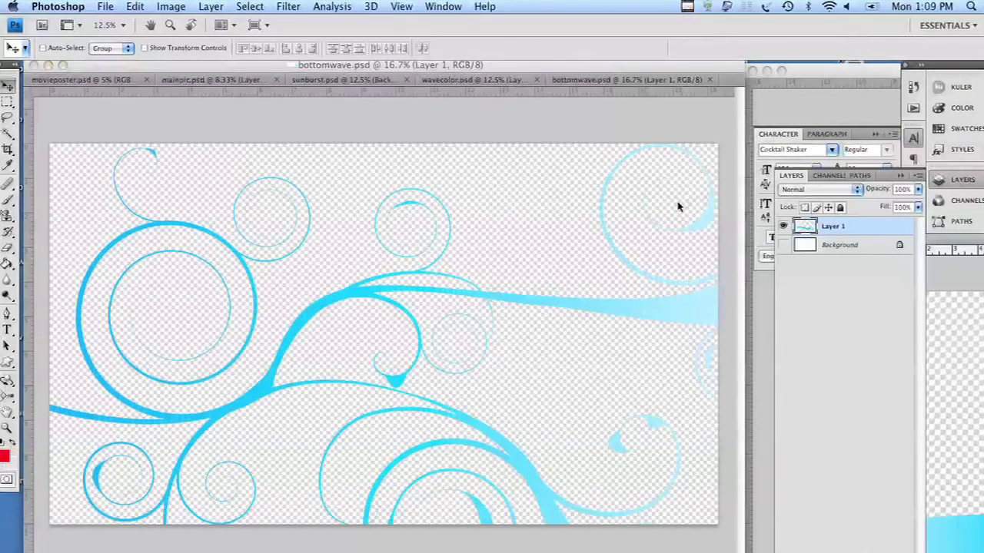
{"action": "left_click_drag", "start_coordinate": [588, 79], "coordinate": [806, 100]}
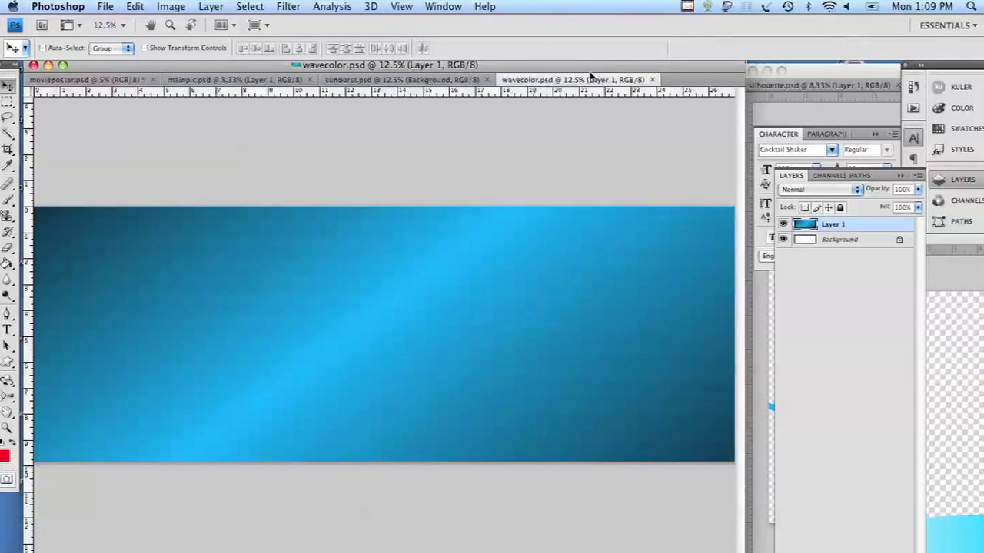
{"action": "left_click_drag", "start_coordinate": [338, 79], "coordinate": [797, 98]}
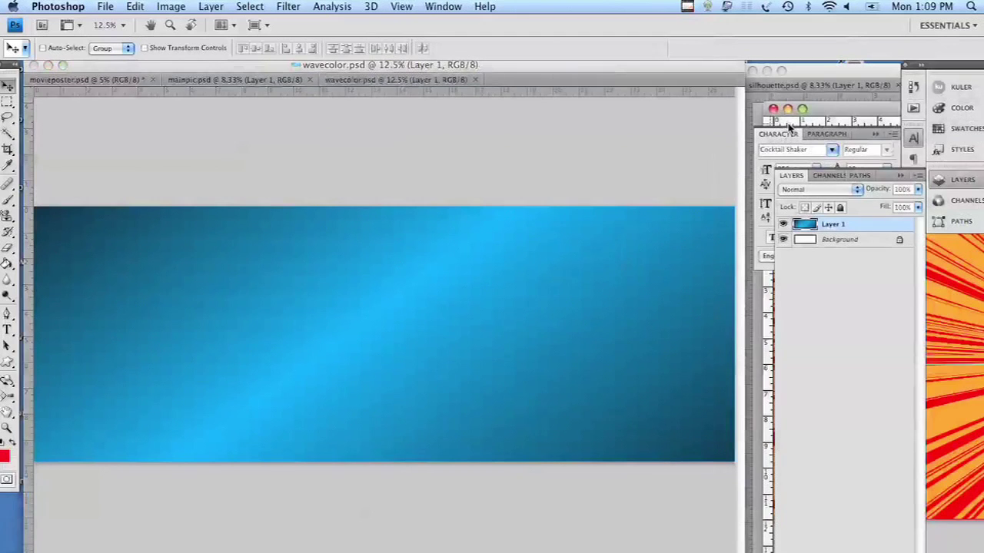
{"action": "left_click_drag", "start_coordinate": [403, 79], "coordinate": [819, 104]}
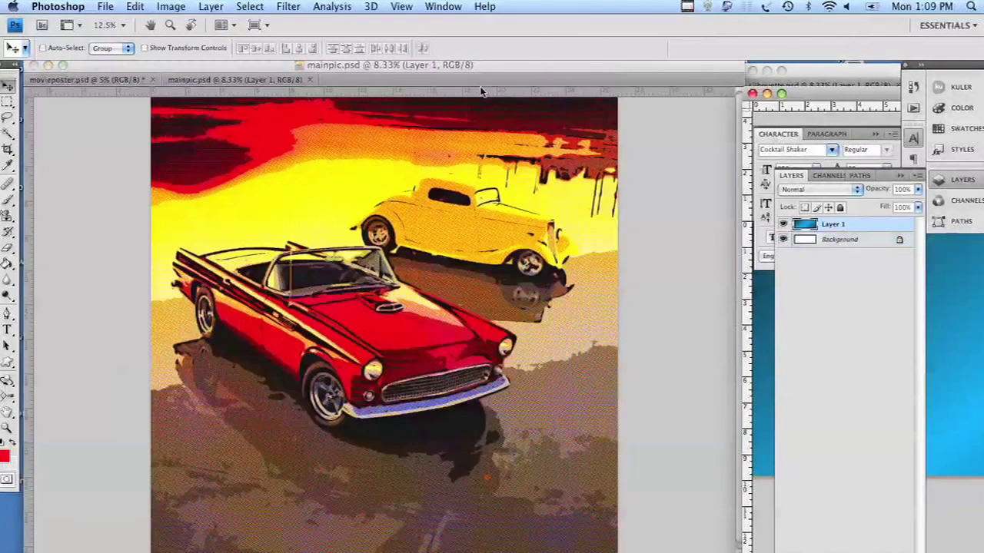
{"action": "left_click_drag", "start_coordinate": [267, 82], "coordinate": [856, 266]}
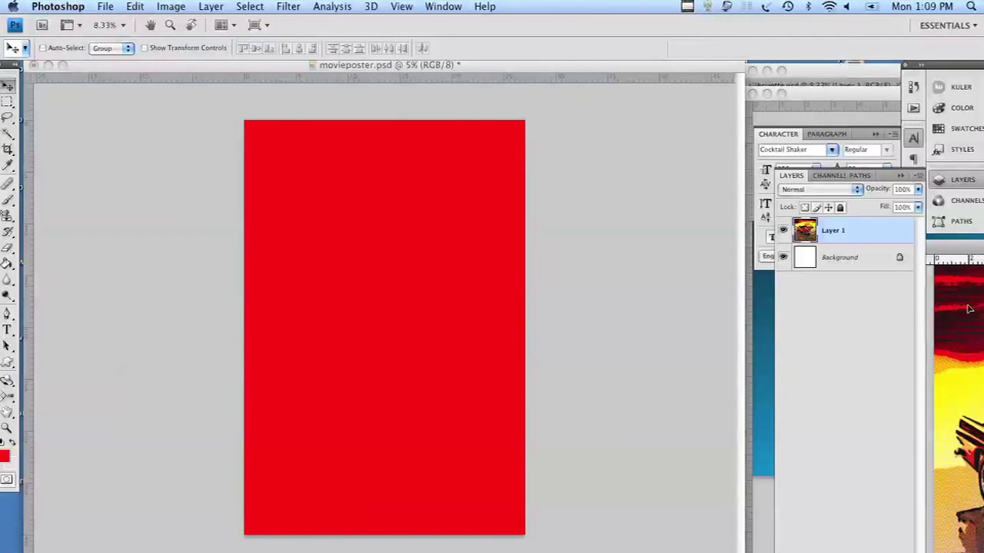
{"action": "left_click_drag", "start_coordinate": [968, 308], "coordinate": [321, 253]}
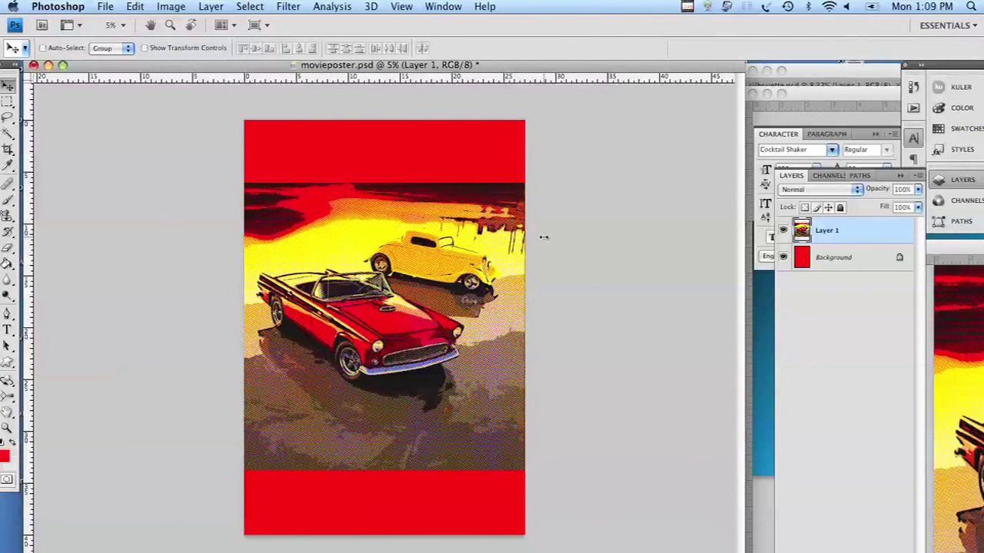
Close the mainpic car picture window, keeping movieposter.psd in front
{"action": "left_click", "coordinate": [981, 338]}
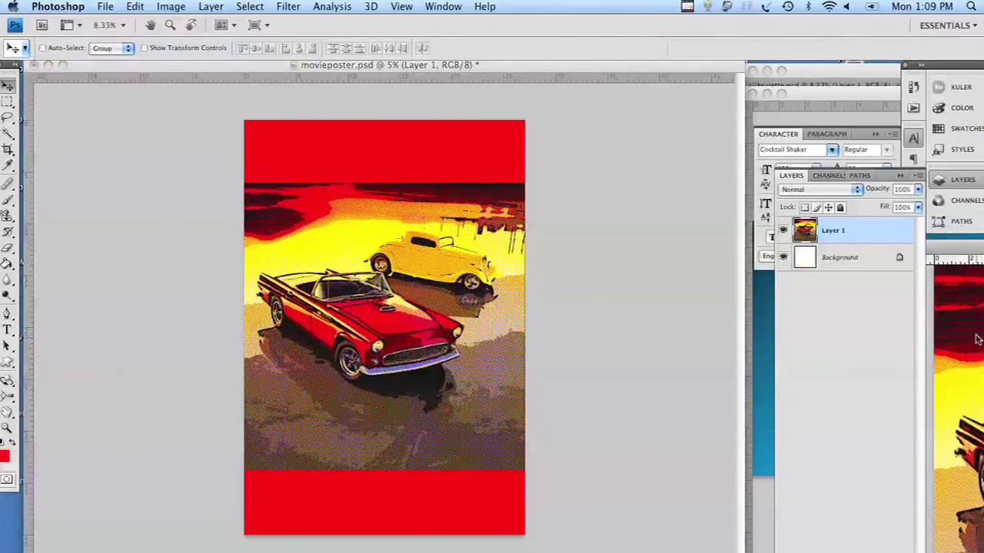
{"action": "left_click_drag", "start_coordinate": [966, 254], "coordinate": [609, 211]}
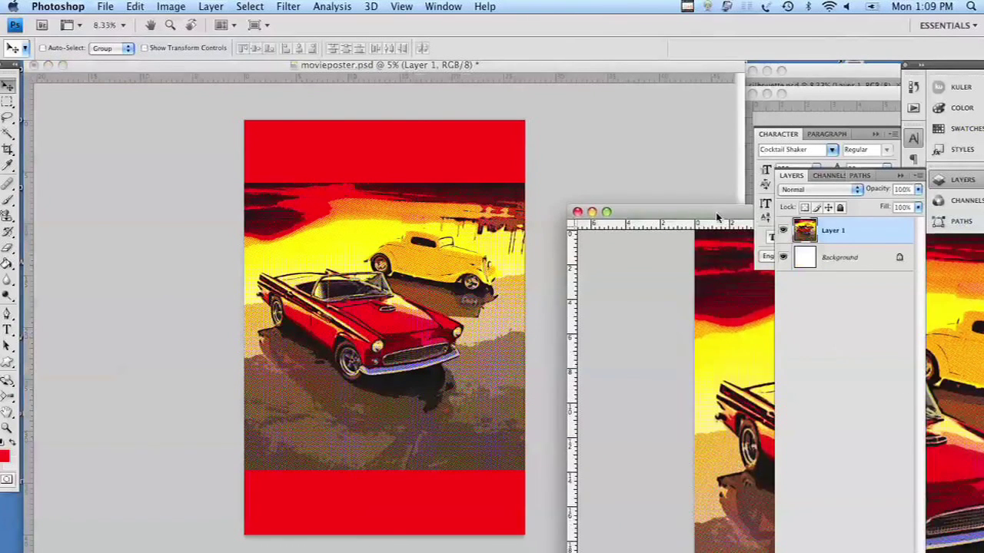
{"action": "left_click", "coordinate": [577, 213]}
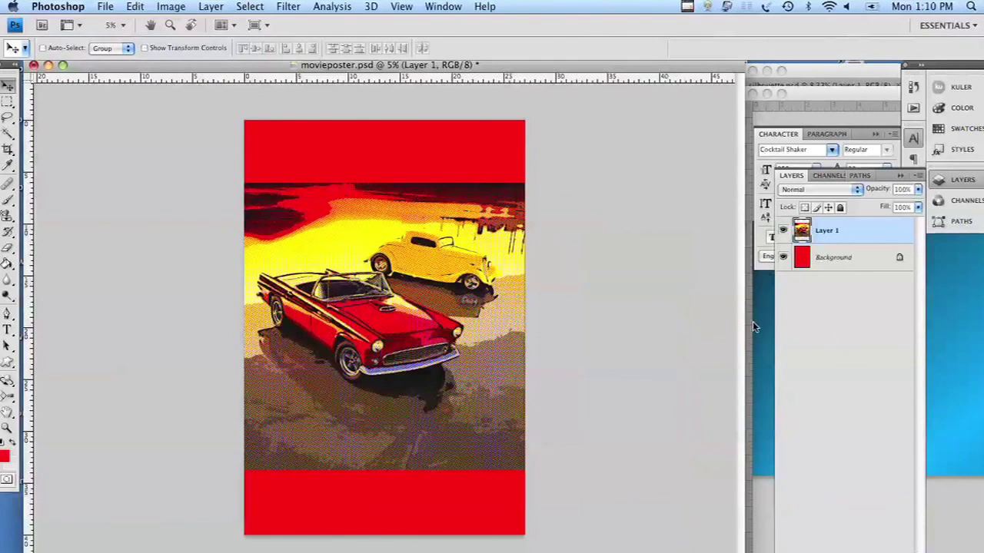
Copy the wavecolor gradient to the poster's bottom edge as Layer 2, beneath the car layer
{"action": "left_click", "coordinate": [928, 370]}
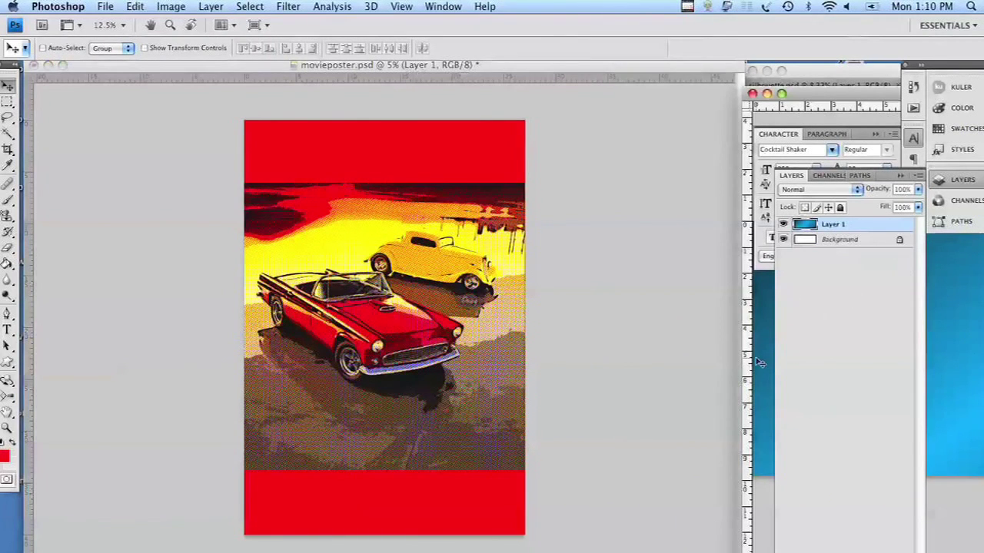
{"action": "left_click_drag", "start_coordinate": [762, 367], "coordinate": [548, 381]}
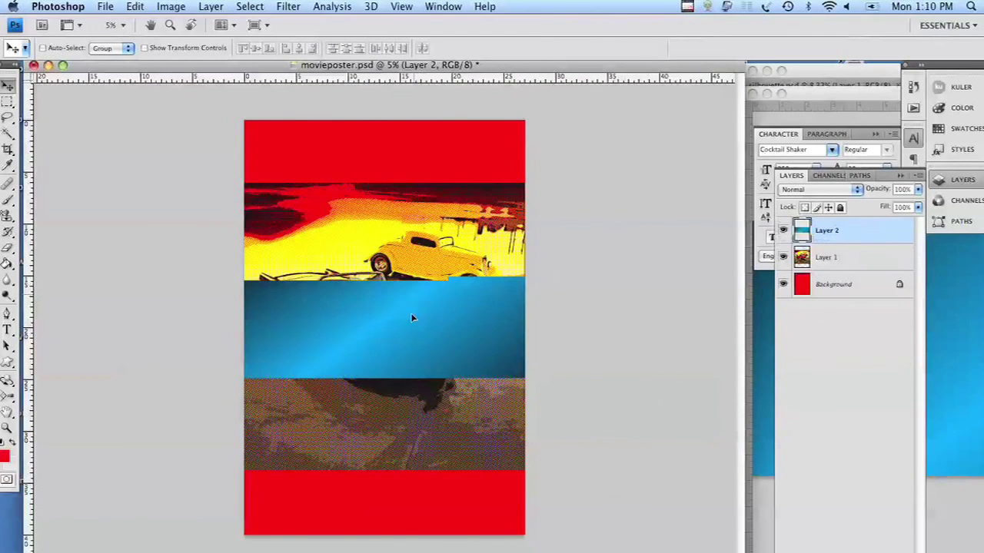
{"action": "left_click_drag", "start_coordinate": [412, 318], "coordinate": [408, 451]}
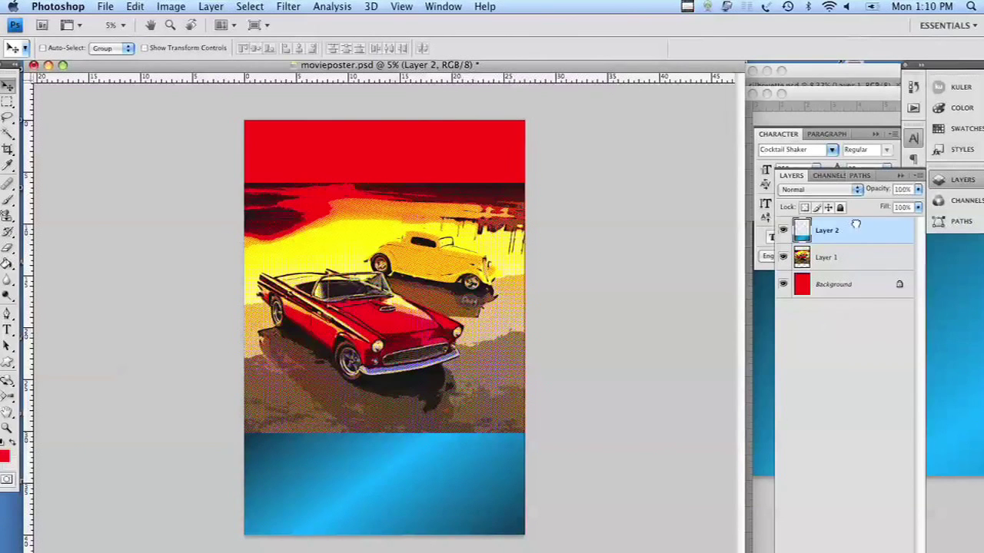
{"action": "left_click_drag", "start_coordinate": [858, 232], "coordinate": [864, 265]}
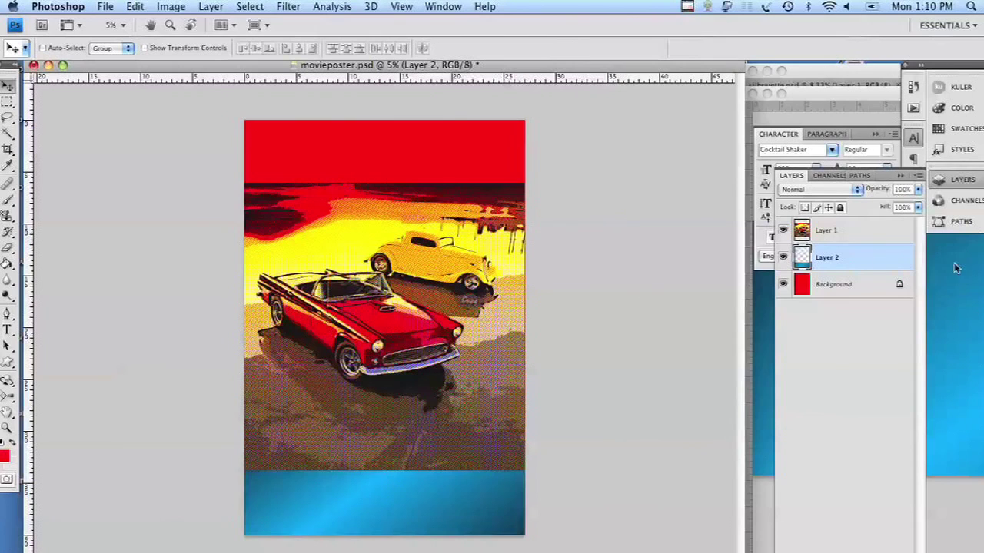
Close the wavecolor window and copy the orange rays artwork onto the poster
{"action": "left_click", "coordinate": [978, 324]}
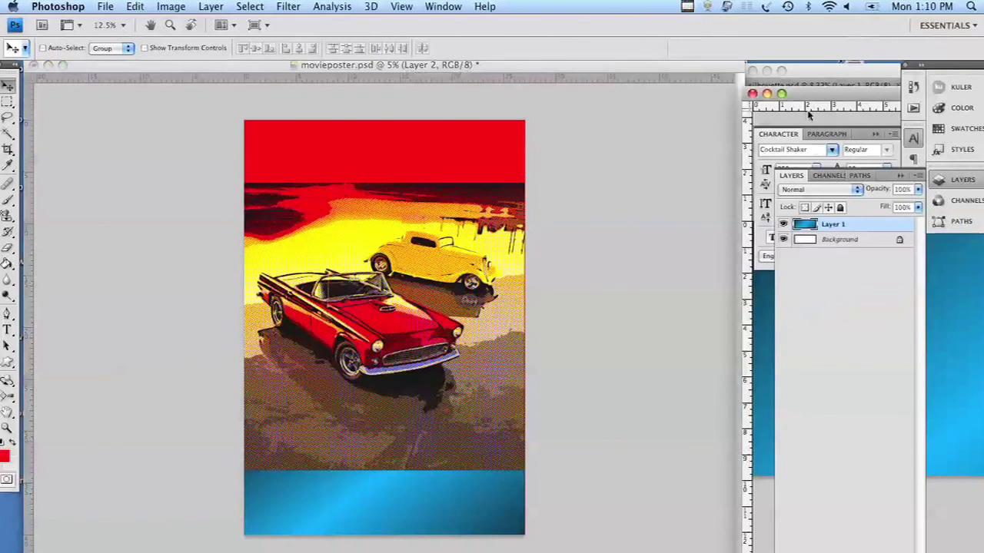
{"action": "left_click", "coordinate": [753, 94]}
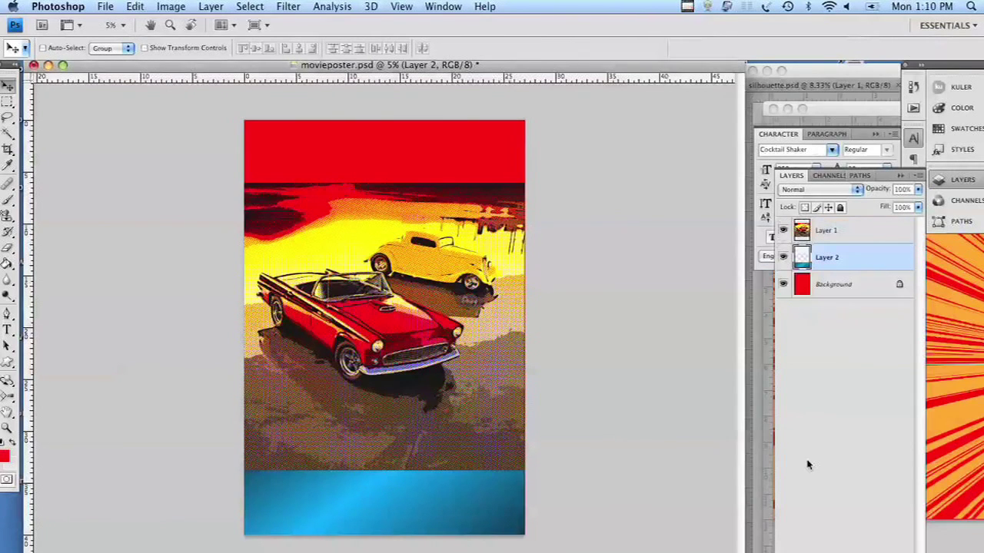
{"action": "left_click", "coordinate": [971, 452]}
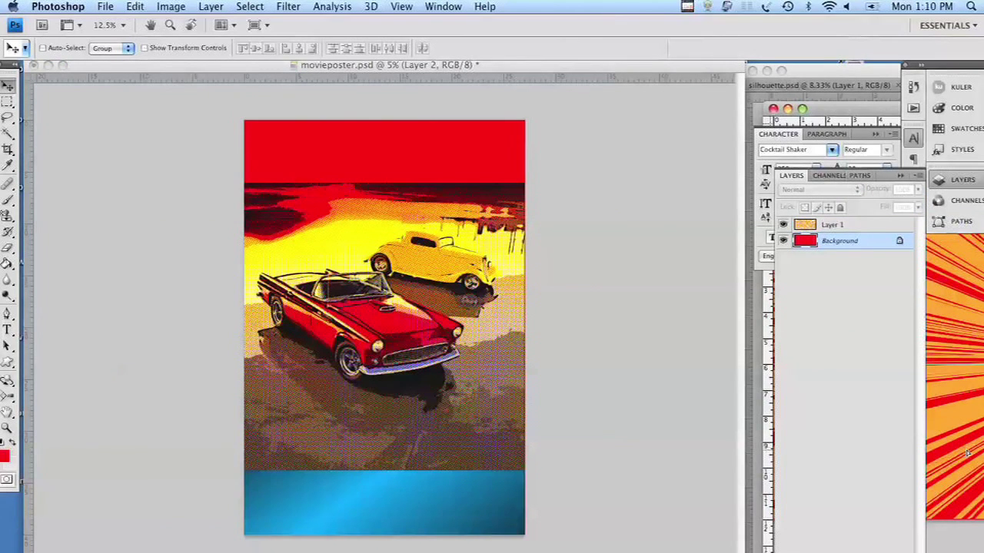
{"action": "left_click_drag", "start_coordinate": [970, 454], "coordinate": [387, 313]}
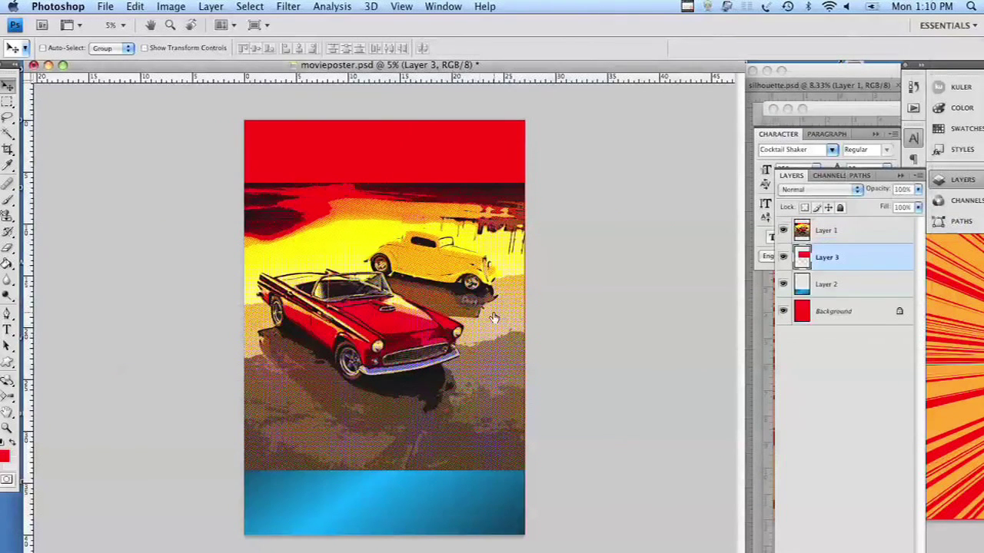
Move the resulting red Layer 3 above the cars, then delete it
{"action": "left_click_drag", "start_coordinate": [890, 257], "coordinate": [850, 222]}
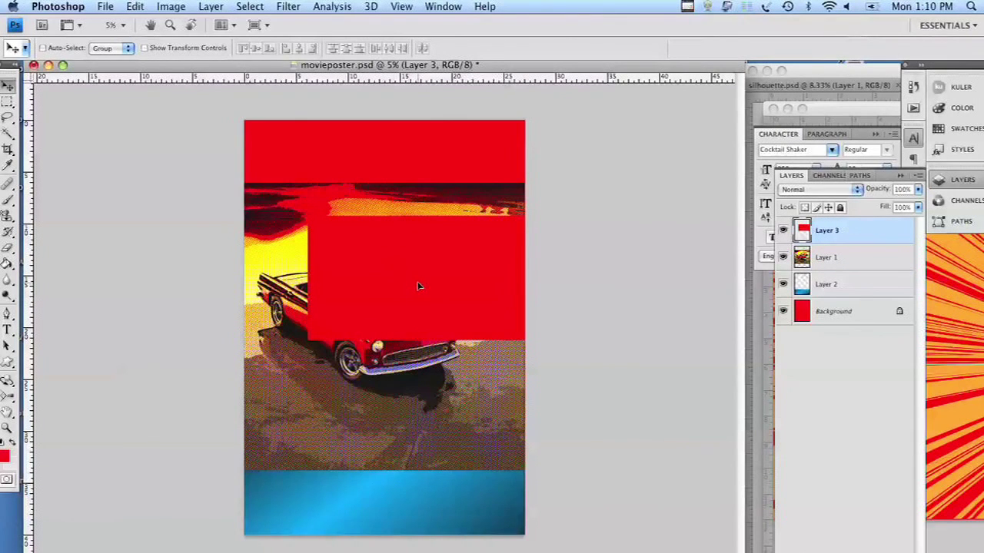
{"action": "left_click_drag", "start_coordinate": [418, 285], "coordinate": [367, 183]}
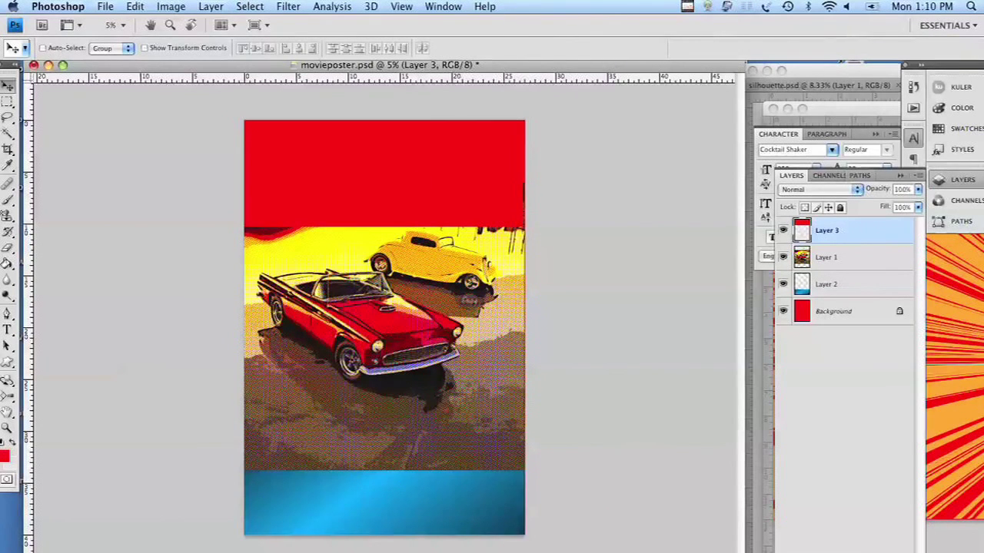
{"action": "key", "text": "Delete"}
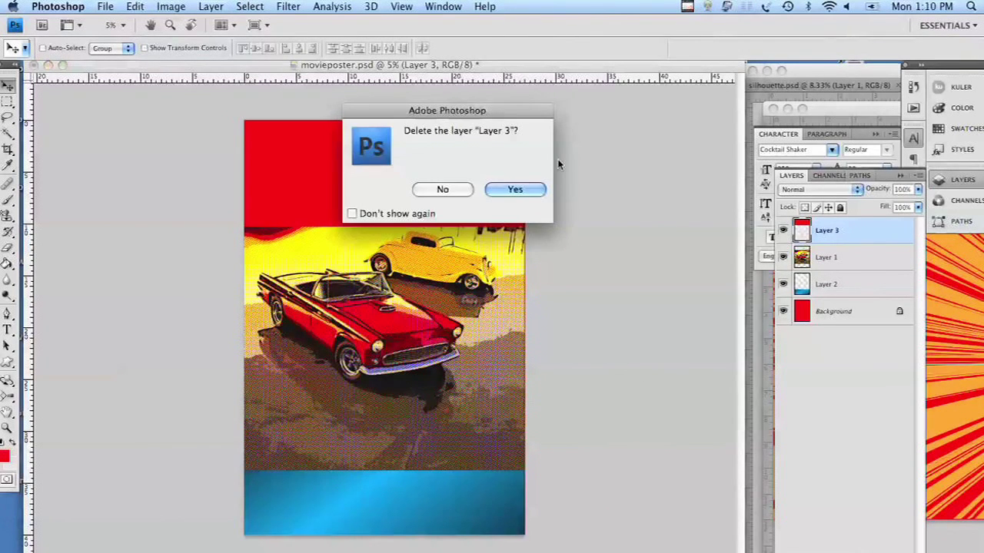
{"action": "left_click", "coordinate": [516, 192]}
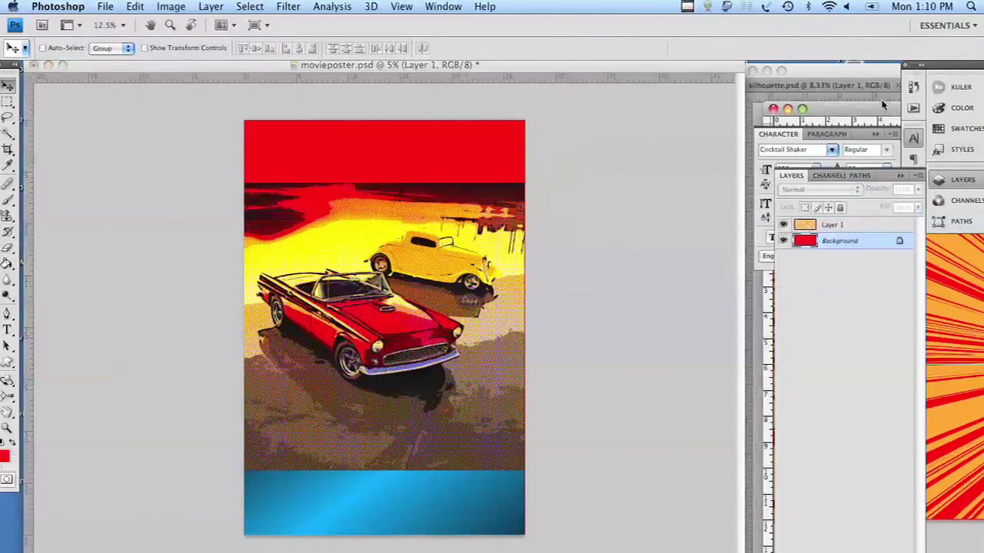
Copy the starburst layer onto the poster and align its top with the poster's top edge
{"action": "left_click_drag", "start_coordinate": [863, 113], "coordinate": [718, 100]}
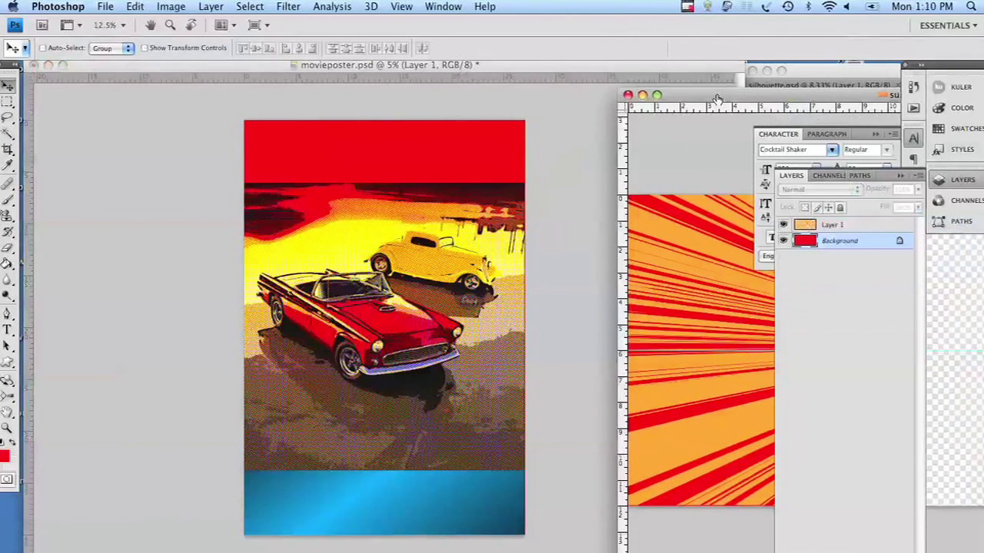
{"action": "left_click", "coordinate": [871, 225]}
{"action": "left_click_drag", "start_coordinate": [693, 256], "coordinate": [274, 192]}
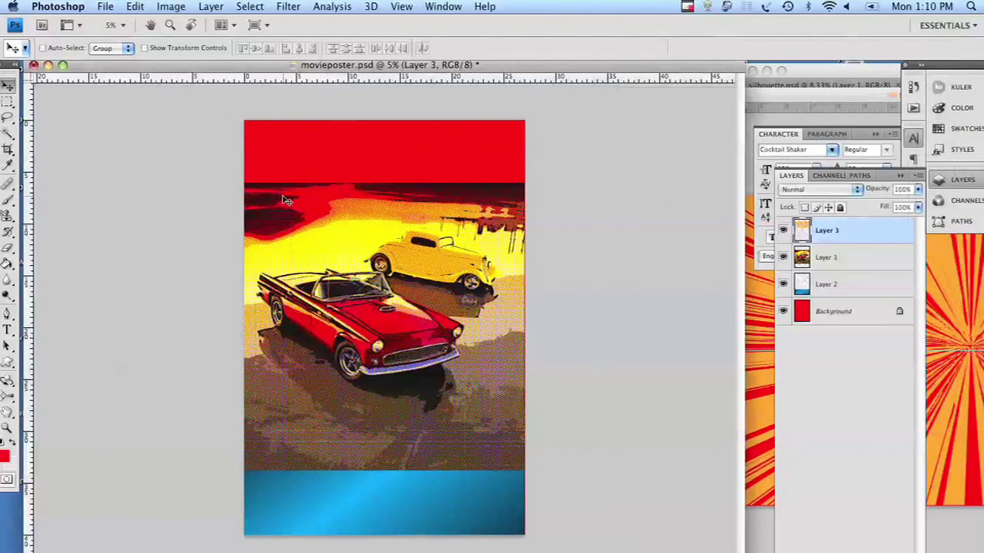
{"action": "left_click_drag", "start_coordinate": [438, 269], "coordinate": [435, 224]}
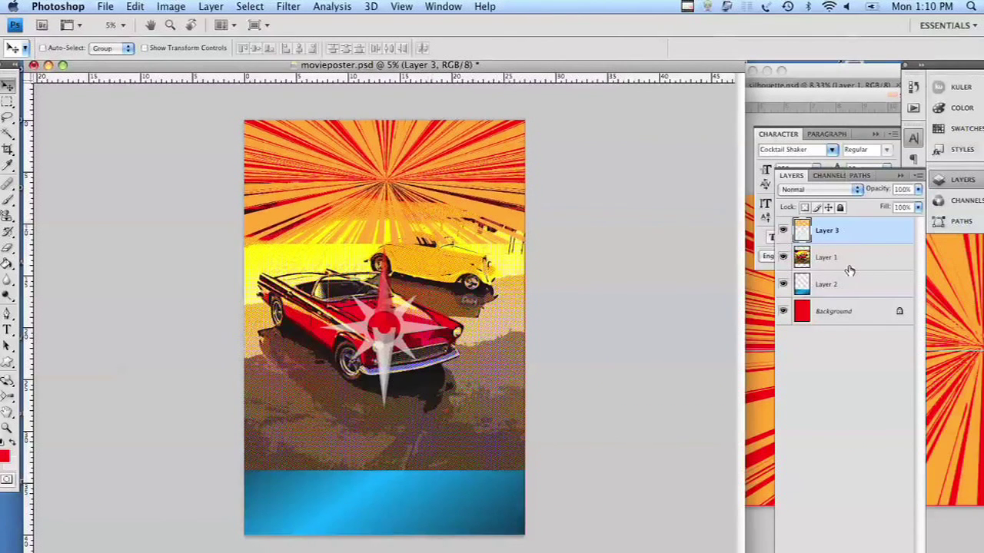
Stack the car layer above the starburst, nudge it up three times, and reselect Layer 3
{"action": "left_click_drag", "start_coordinate": [853, 268], "coordinate": [856, 225]}
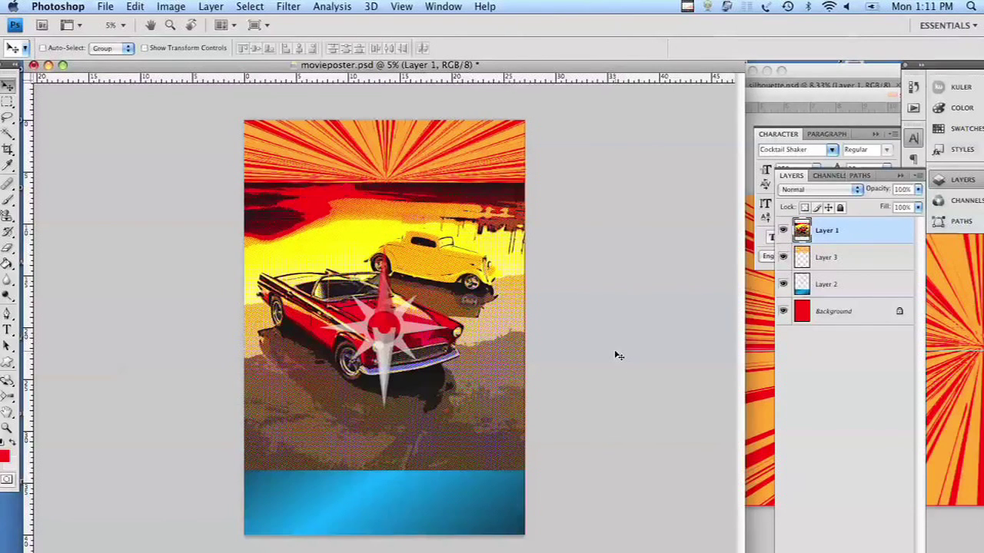
{"action": "key", "text": "shift+Up"}
{"action": "key", "text": "shift+Up"}
{"action": "key", "text": "shift+Up"}
{"action": "key", "text": "shift+Up"}
{"action": "key", "text": "shift+Up"}
{"action": "key", "text": "shift+Up"}
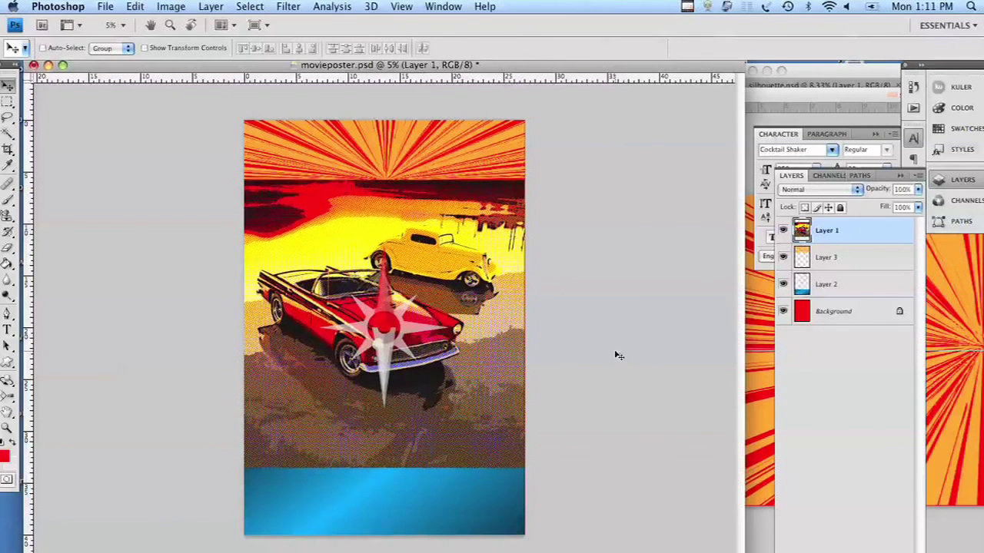
{"action": "key", "text": "shift+Up"}
{"action": "key", "text": "shift+Up"}
{"action": "key", "text": "shift+Up"}
{"action": "key", "text": "shift+Up"}
{"action": "key", "text": "shift+Up"}
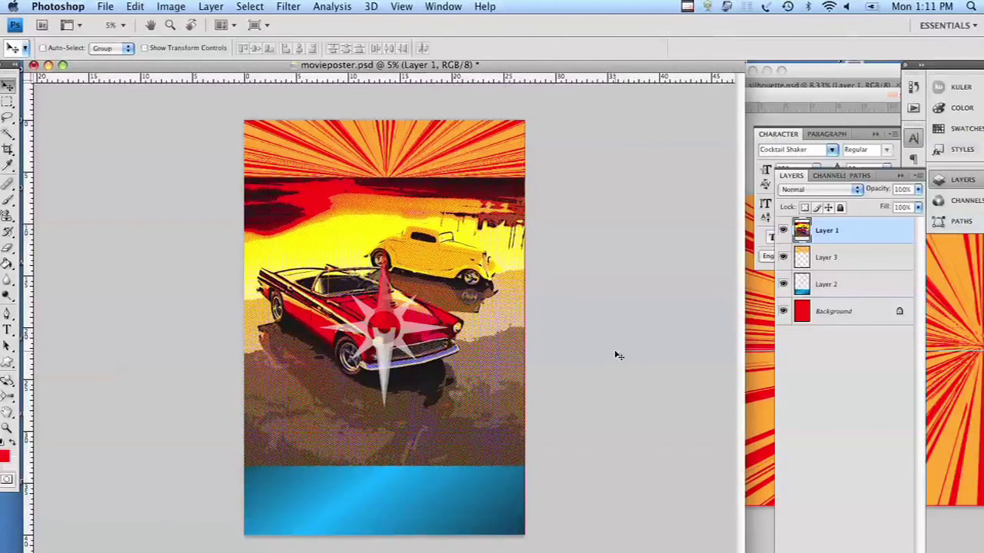
{"action": "key", "text": "shift+Up"}
{"action": "key", "text": "shift+Up"}
{"action": "key", "text": "shift+Up"}
{"action": "key", "text": "shift+Up"}
{"action": "key", "text": "shift+Up"}
{"action": "key", "text": "shift+Up"}
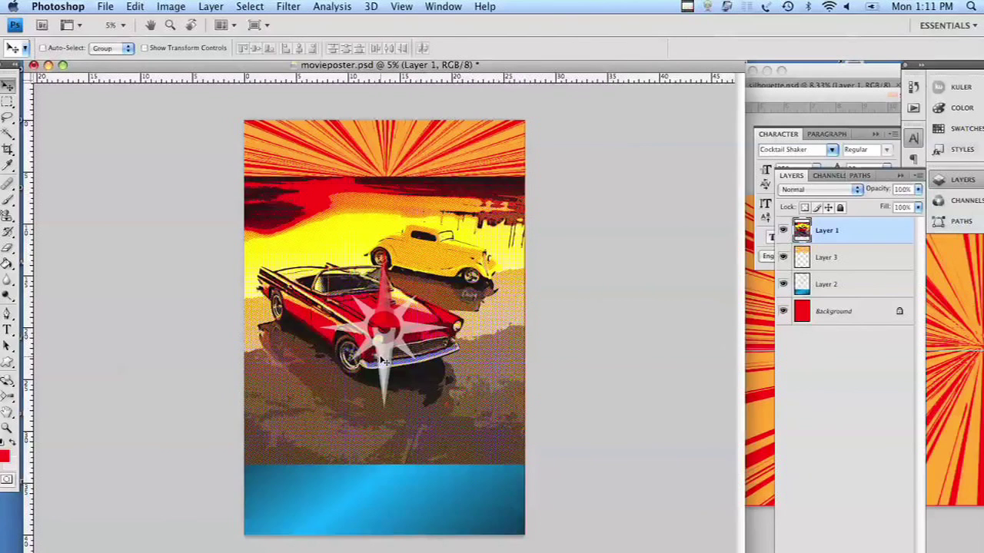
{"action": "left_click", "coordinate": [860, 264]}
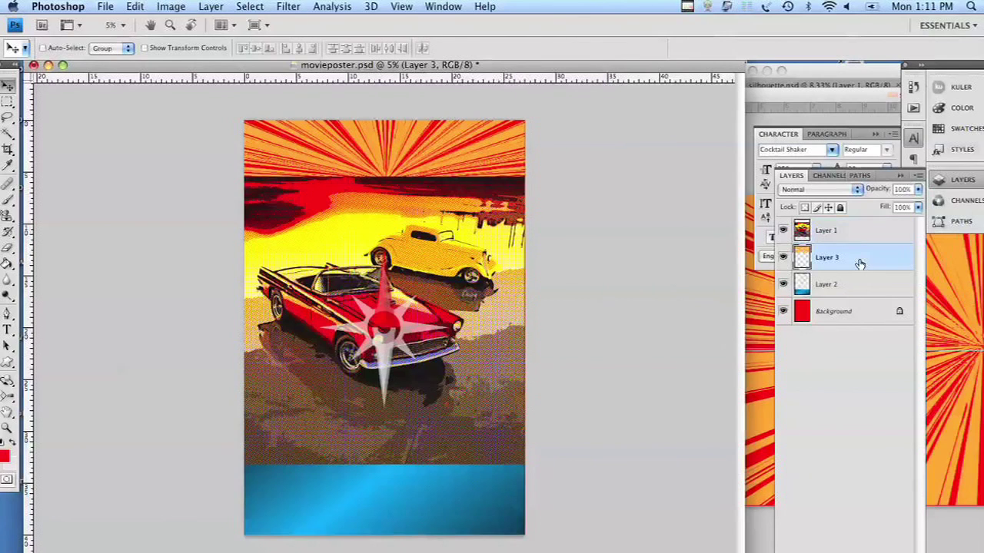
{"action": "left_click", "coordinate": [189, 27]}
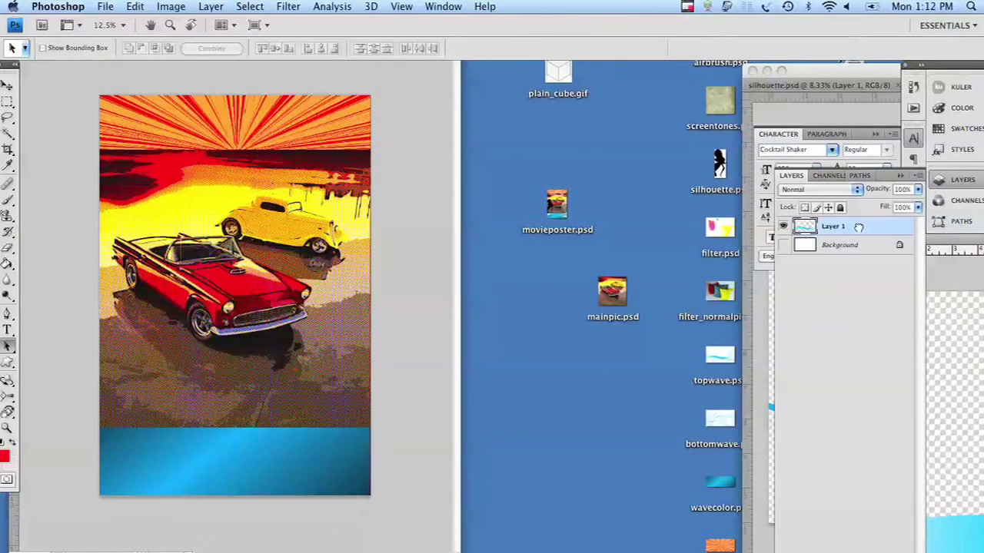
Copy the wave artwork onto the poster, tuck the swirl layer beneath the cars, and lower the car layer
{"action": "left_click_drag", "start_coordinate": [804, 226], "coordinate": [249, 411]}
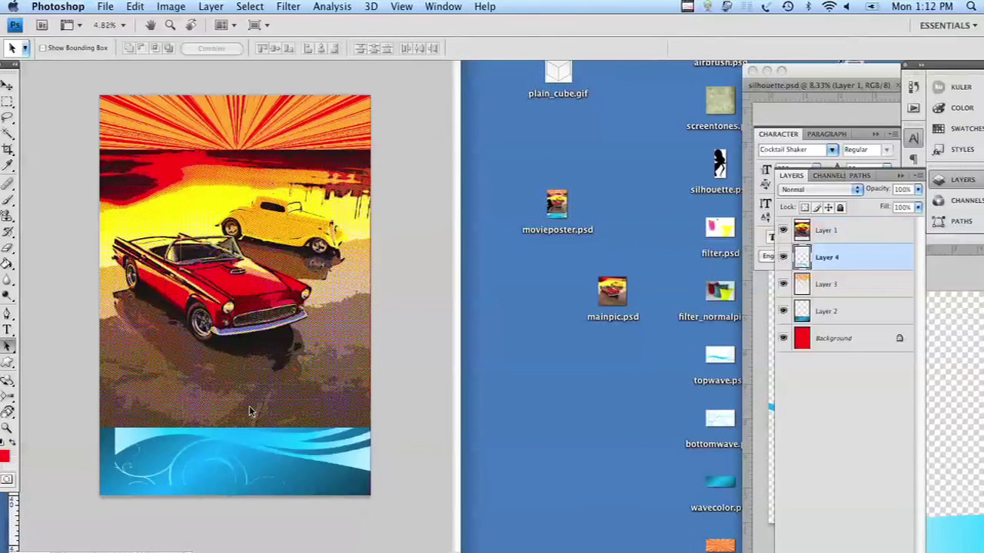
{"action": "key", "text": "super+bracketright"}
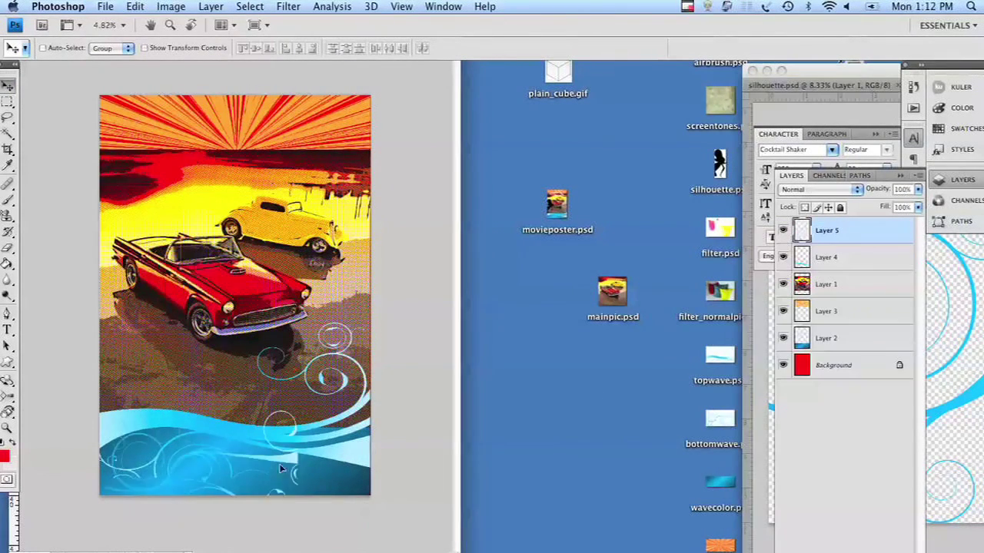
{"action": "left_click_drag", "start_coordinate": [826, 230], "coordinate": [875, 271]}
{"action": "left_click", "coordinate": [862, 230]}
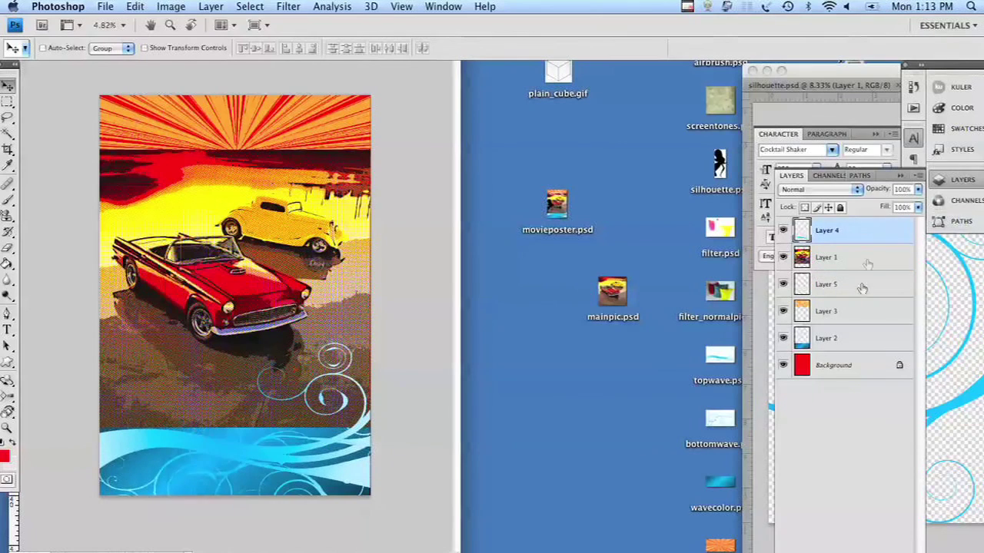
{"action": "left_click", "coordinate": [866, 261]}
{"action": "left_click_drag", "start_coordinate": [235, 386], "coordinate": [236, 403]}
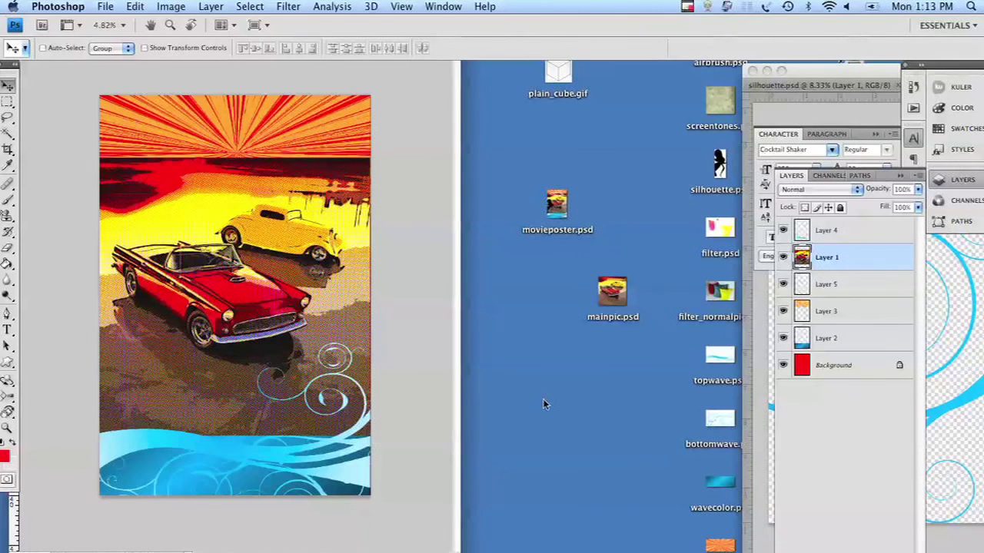
{"action": "left_click", "coordinate": [835, 313]}
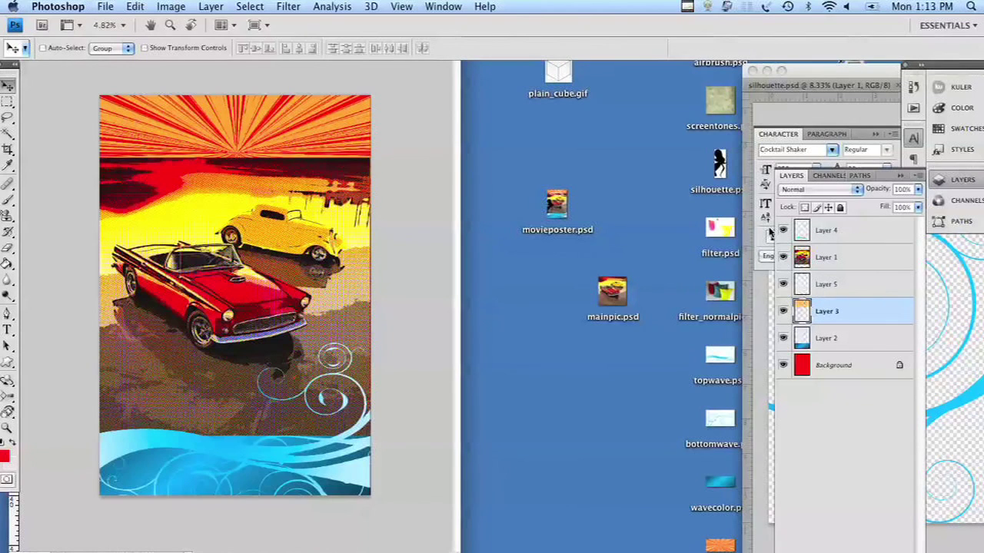
Free-transform starburst Layer 3 downward to 112.7% height and commit
{"action": "key", "text": "super+t"}
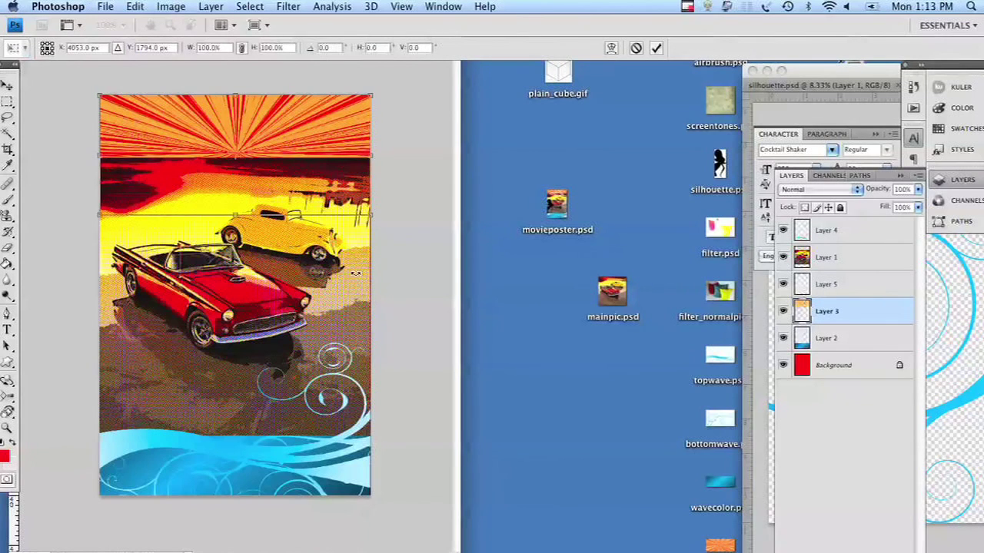
{"action": "left_click_drag", "start_coordinate": [232, 216], "coordinate": [231, 233]}
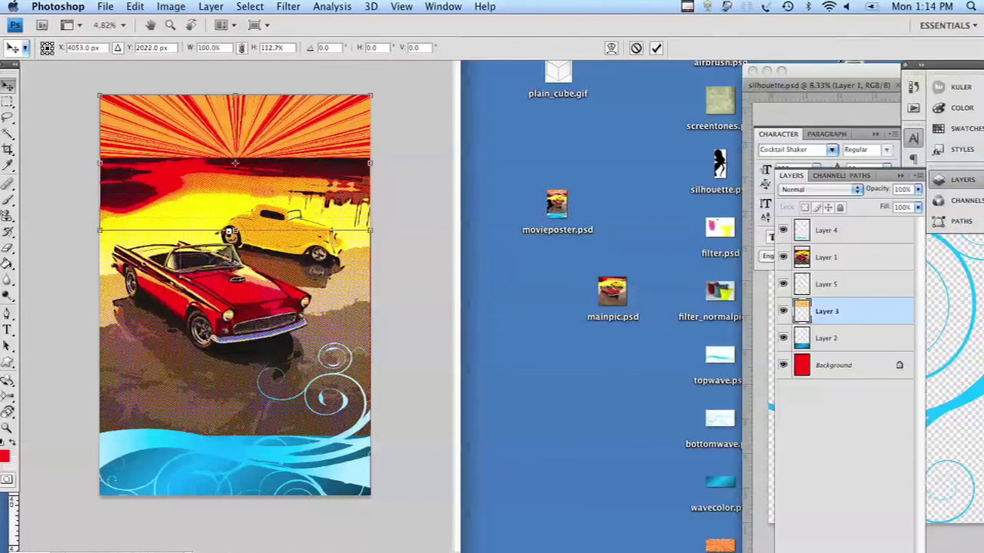
{"action": "key", "text": "Return"}
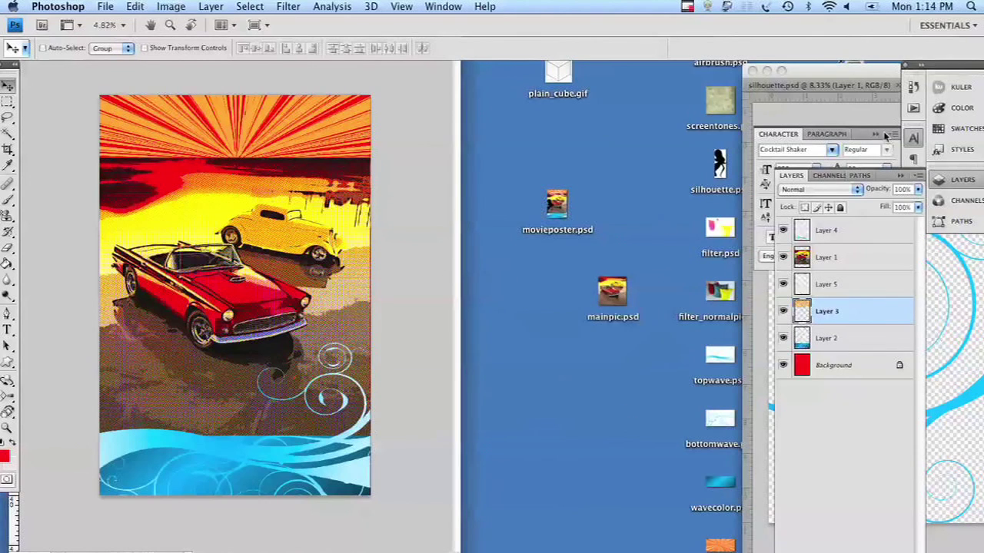
Copy the black silhouette to the poster's left edge as the top layer, lowered about 50 px
{"action": "left_click", "coordinate": [794, 86]}
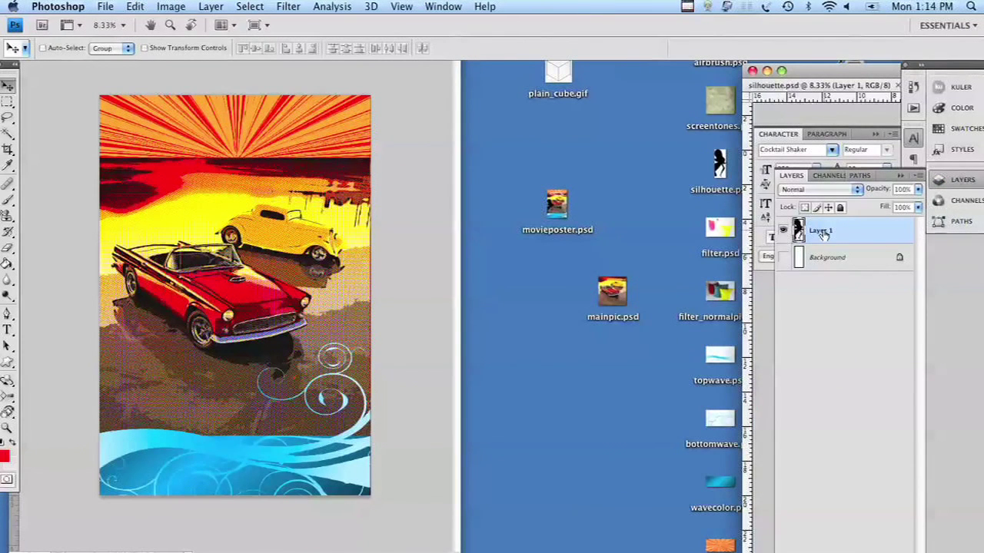
{"action": "left_click_drag", "start_coordinate": [823, 234], "coordinate": [138, 304]}
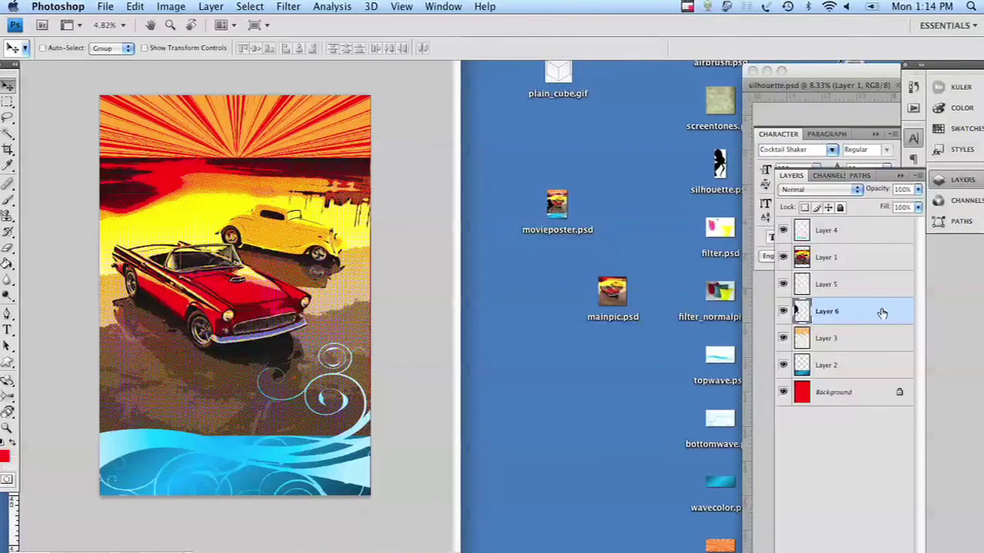
{"action": "left_click_drag", "start_coordinate": [878, 310], "coordinate": [888, 225]}
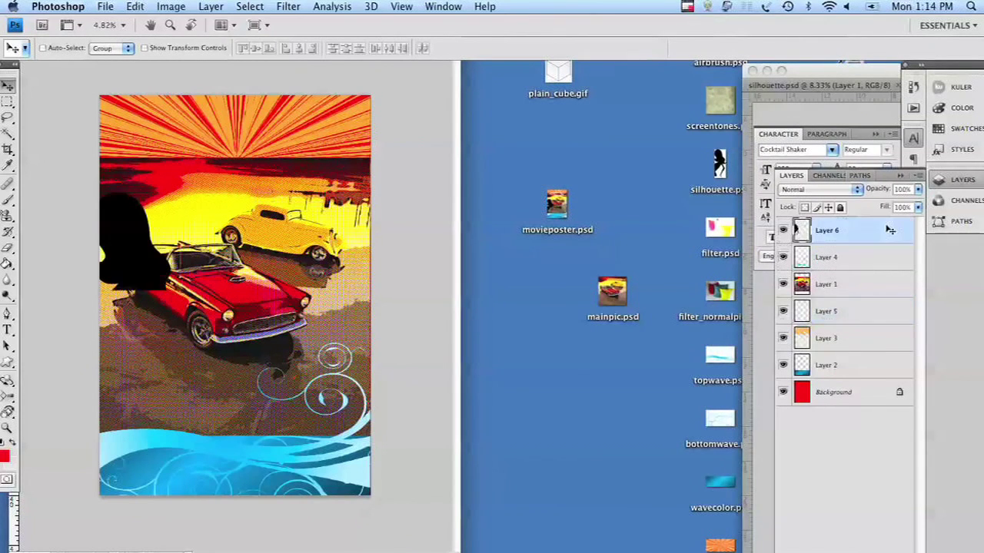
{"action": "left_click_drag", "start_coordinate": [120, 270], "coordinate": [128, 311]}
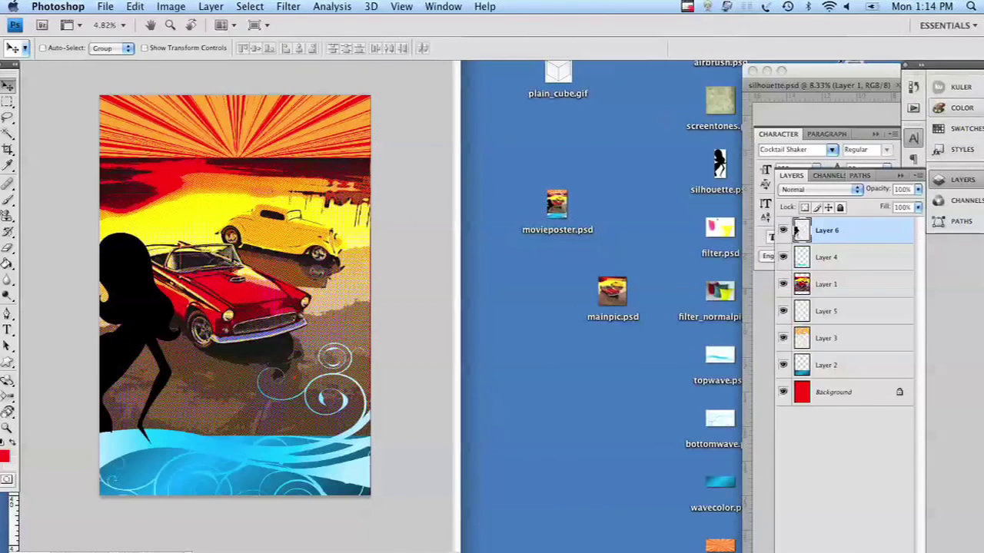
Close the character panel, reset colours to default black and white, and choose the Horizontal Type tool
{"action": "left_click", "coordinate": [913, 137]}
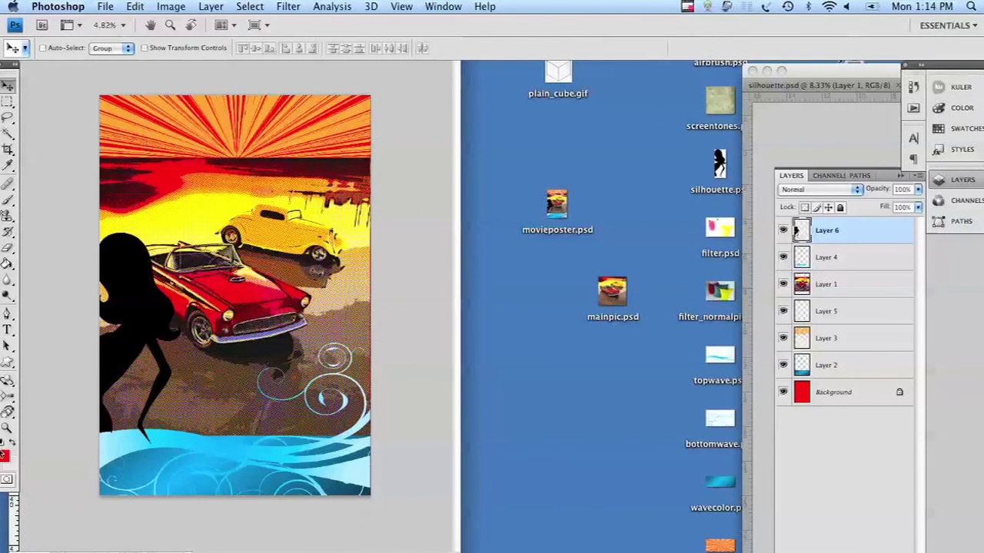
{"action": "left_click", "coordinate": [4, 444]}
{"action": "left_click", "coordinate": [10, 329]}
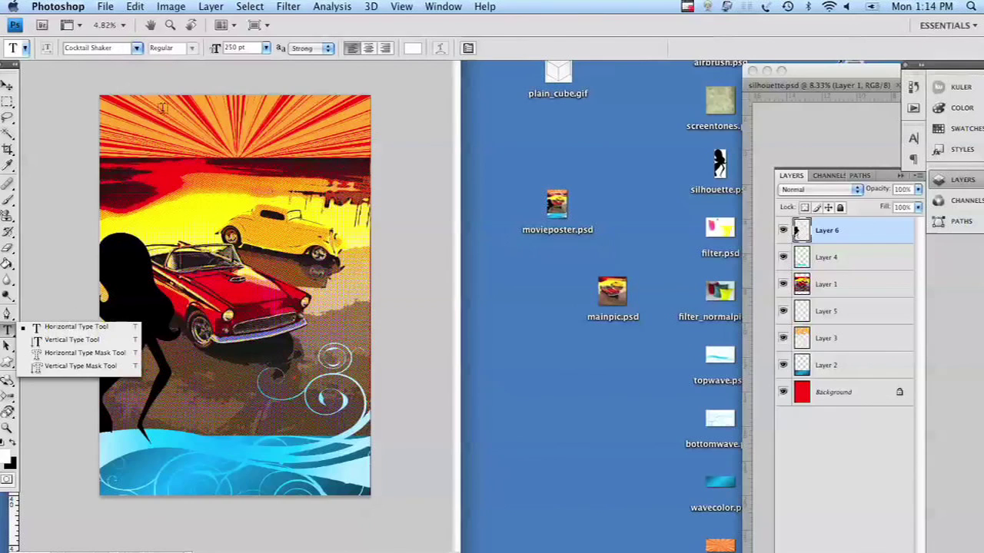
{"action": "left_click", "coordinate": [226, 157]}
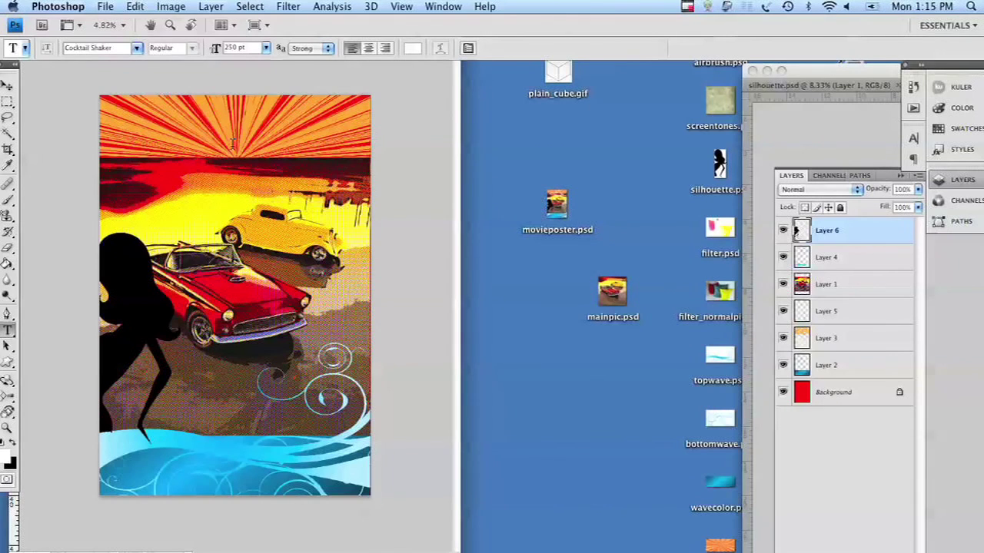
Type 'Muscle Beach' at the poster top and drag it to the top centre
{"action": "left_click", "coordinate": [232, 142]}
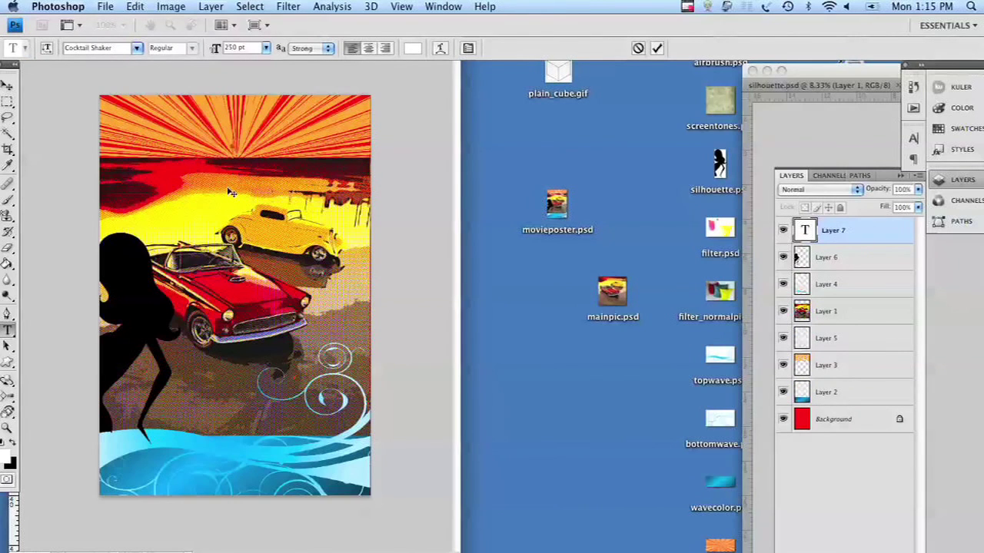
{"action": "type", "text": "m"}
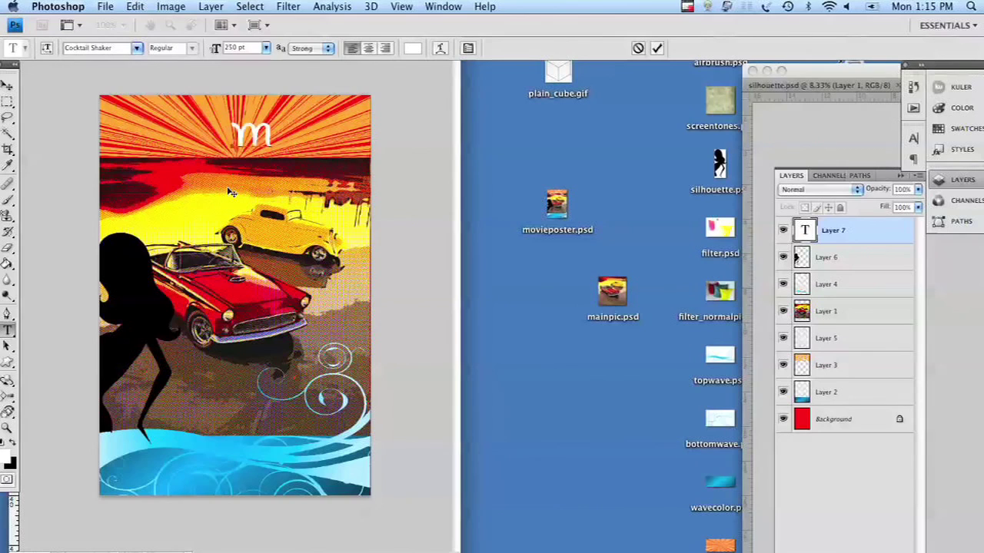
{"action": "type", "text": "uscle B"}
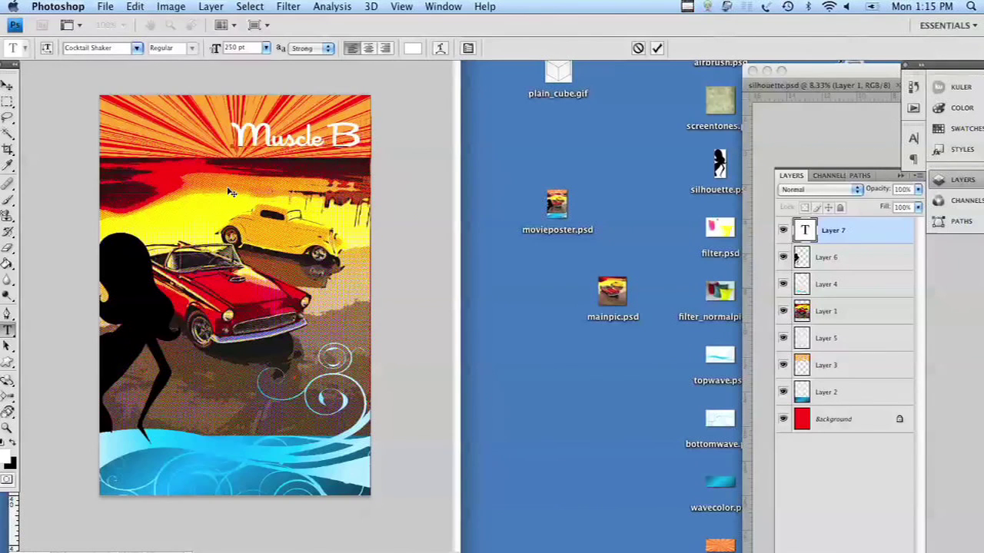
{"action": "type", "text": "e"}
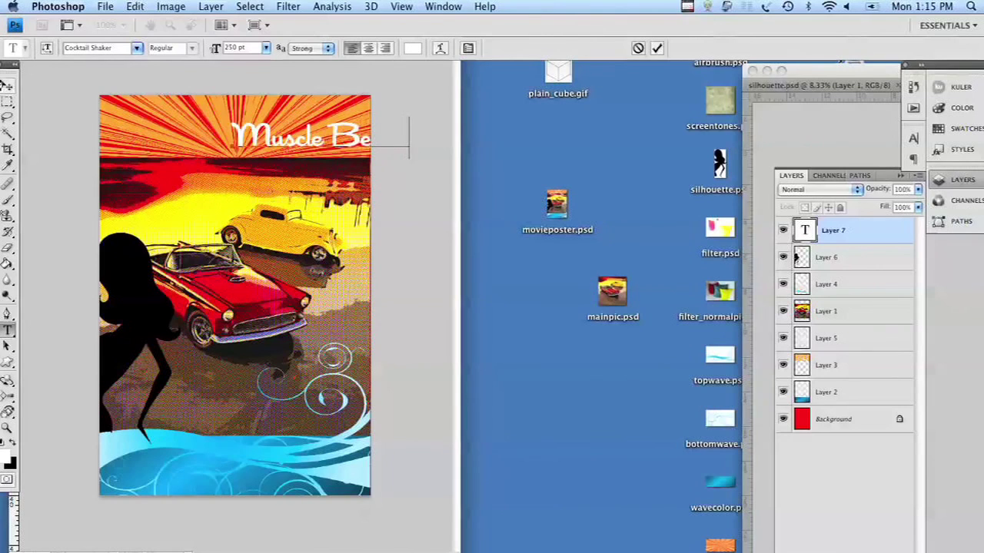
{"action": "left_click", "coordinate": [7, 85]}
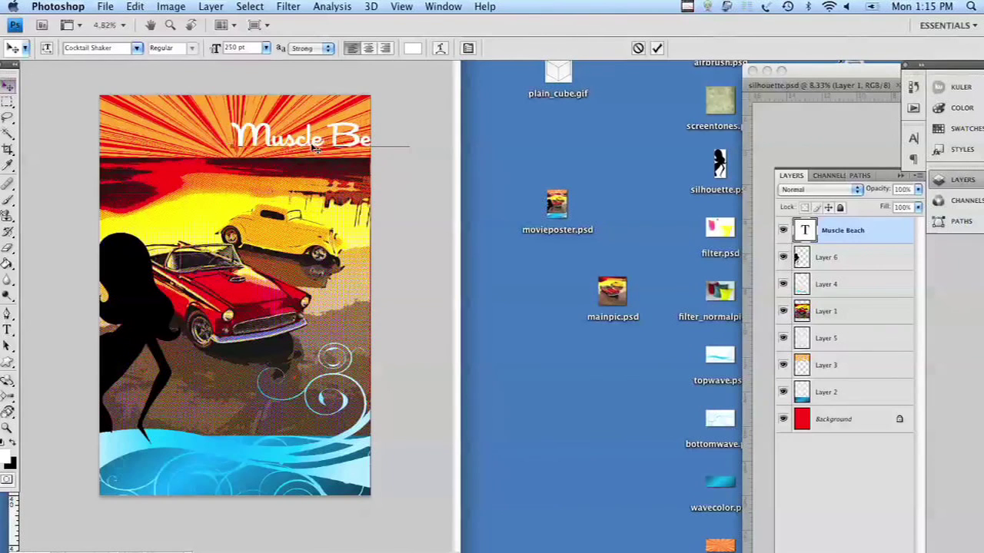
{"action": "left_click_drag", "start_coordinate": [309, 148], "coordinate": [240, 151]}
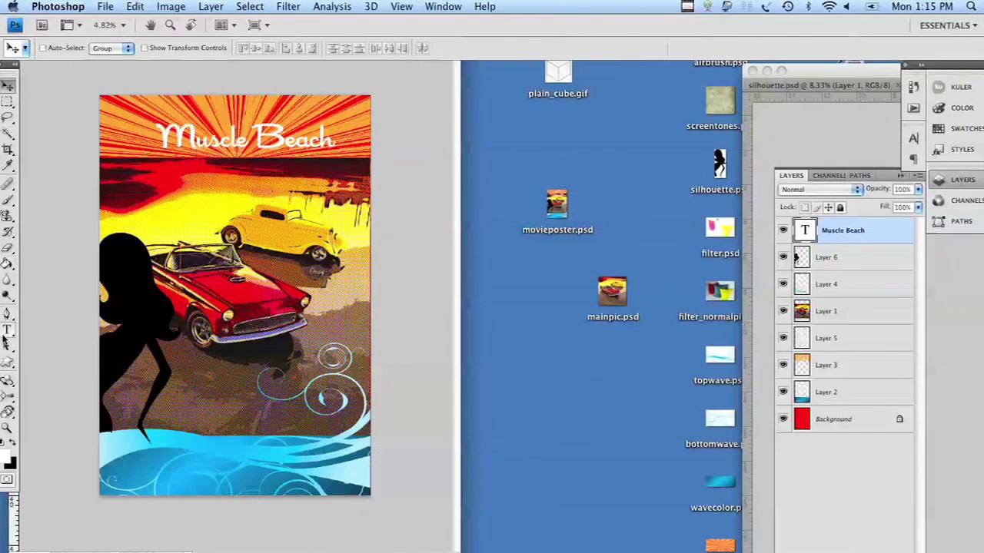
{"action": "left_click", "coordinate": [7, 330]}
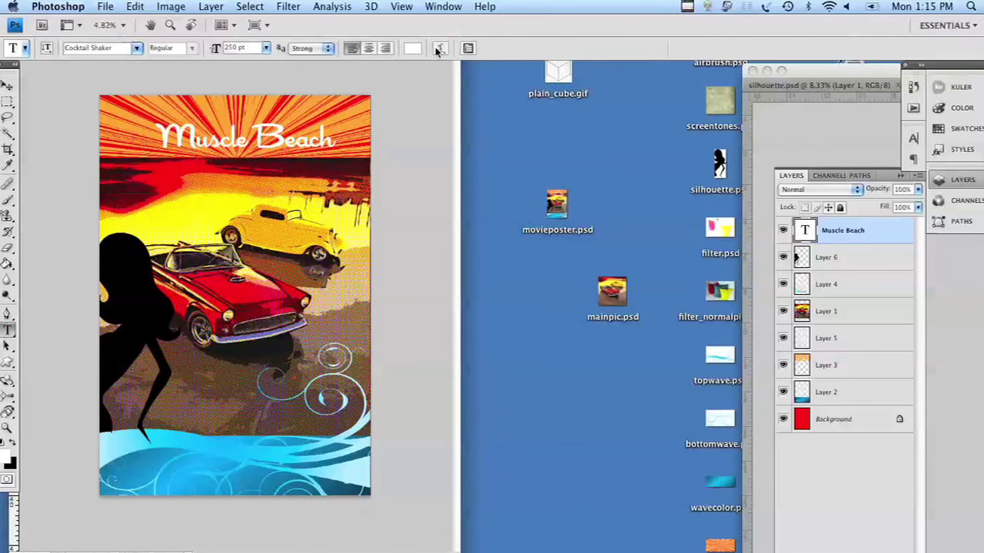
Warp the title with an Arch style, Bend +50 and Vertical Distortion -34, nudging it lower
{"action": "left_click", "coordinate": [439, 47]}
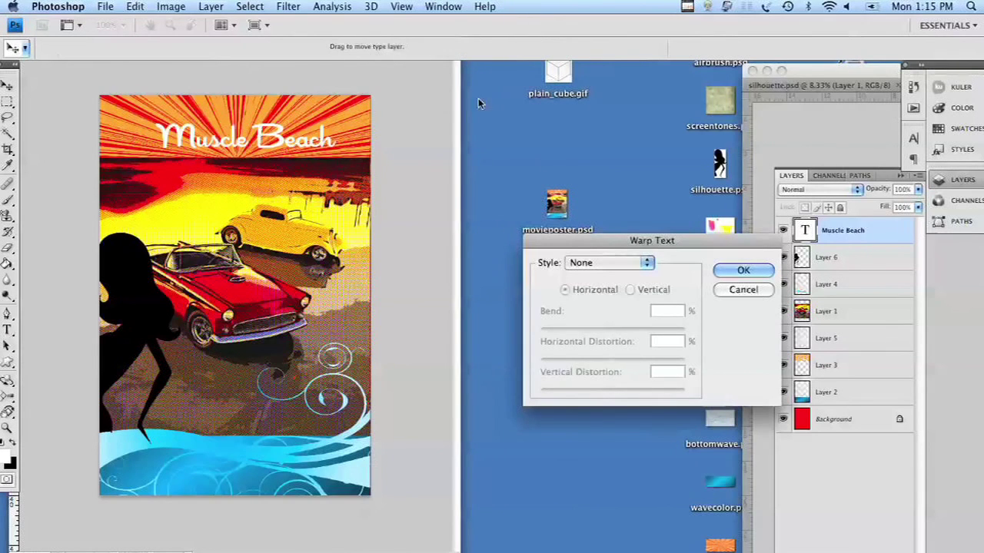
{"action": "left_click", "coordinate": [648, 263]}
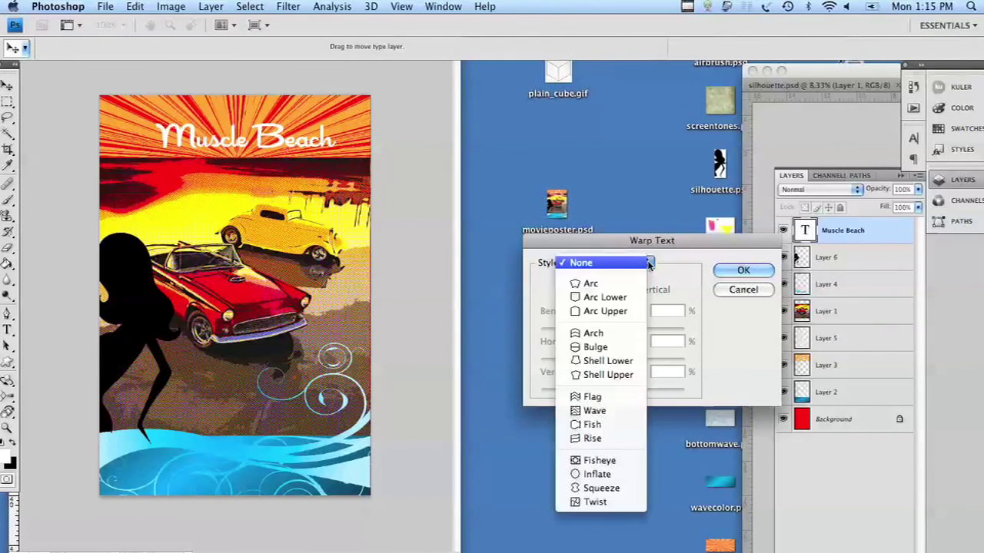
{"action": "left_click", "coordinate": [637, 337]}
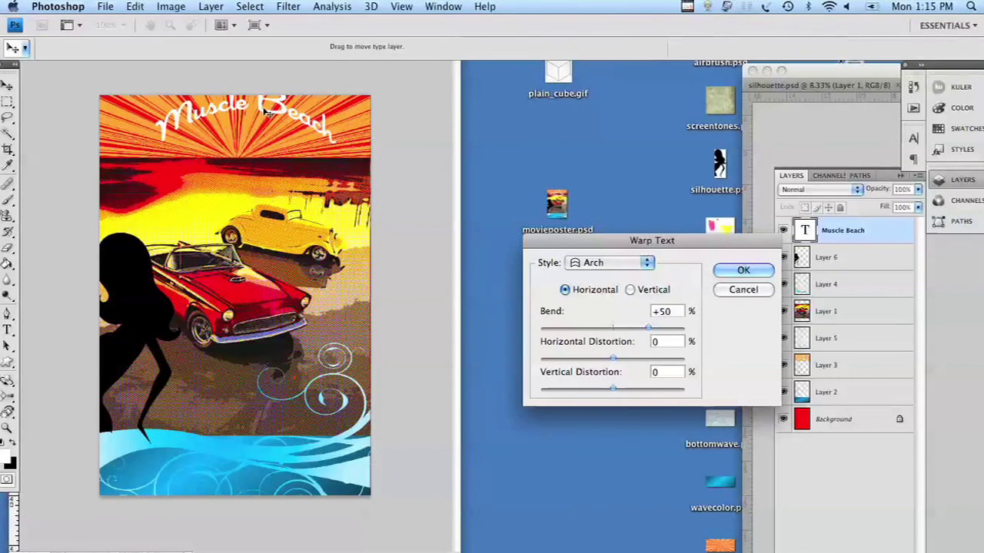
{"action": "left_click_drag", "start_coordinate": [266, 111], "coordinate": [259, 129]}
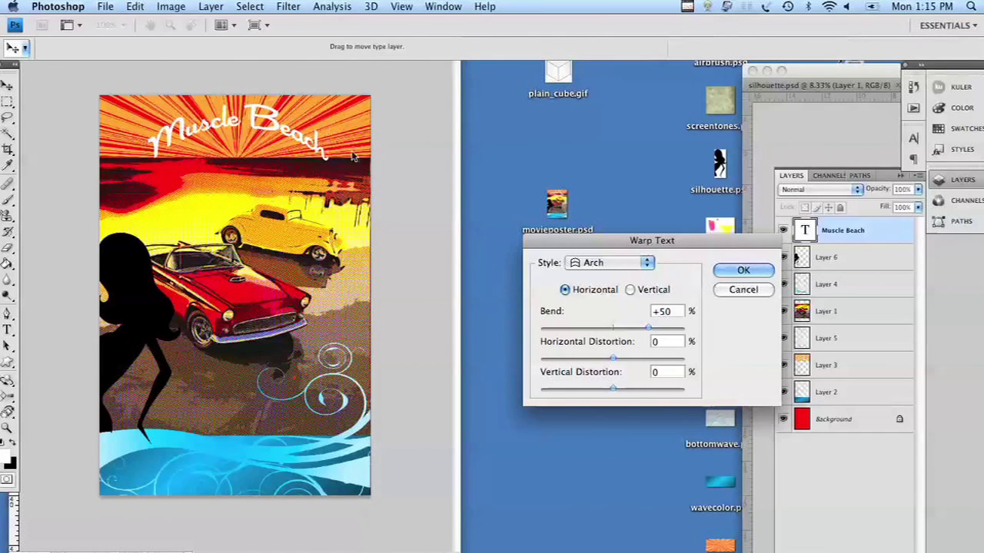
{"action": "left_click", "coordinate": [581, 391]}
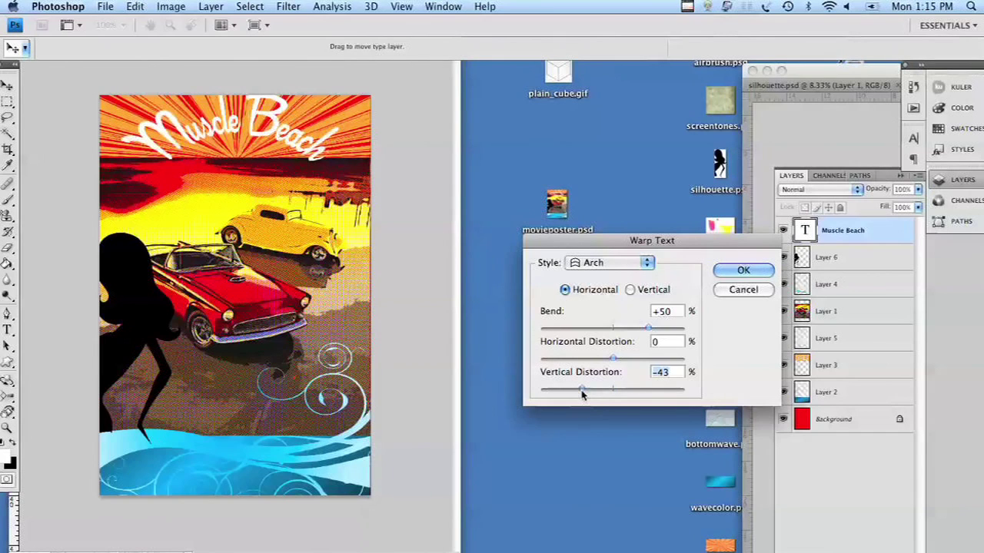
{"action": "left_click_drag", "start_coordinate": [581, 393], "coordinate": [588, 392]}
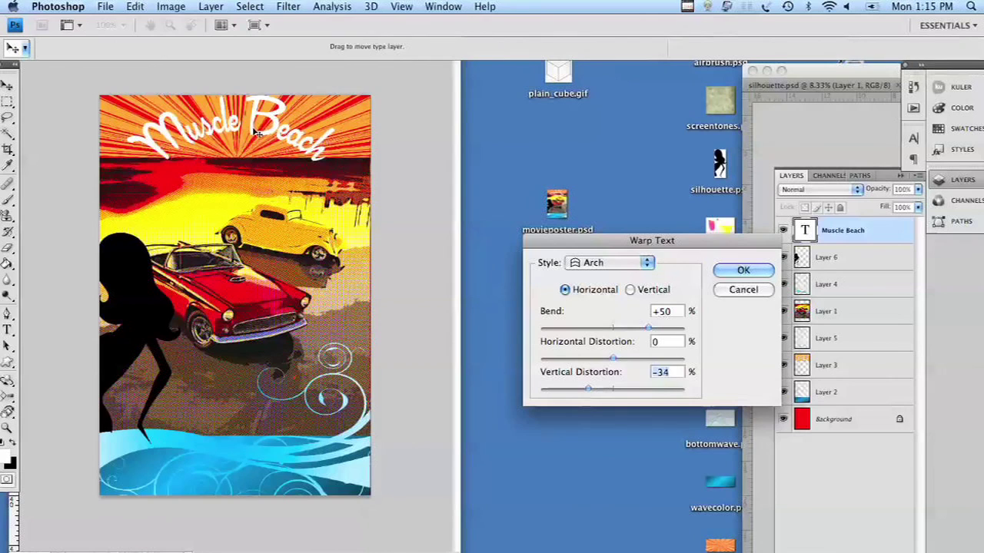
{"action": "left_click_drag", "start_coordinate": [256, 132], "coordinate": [258, 143]}
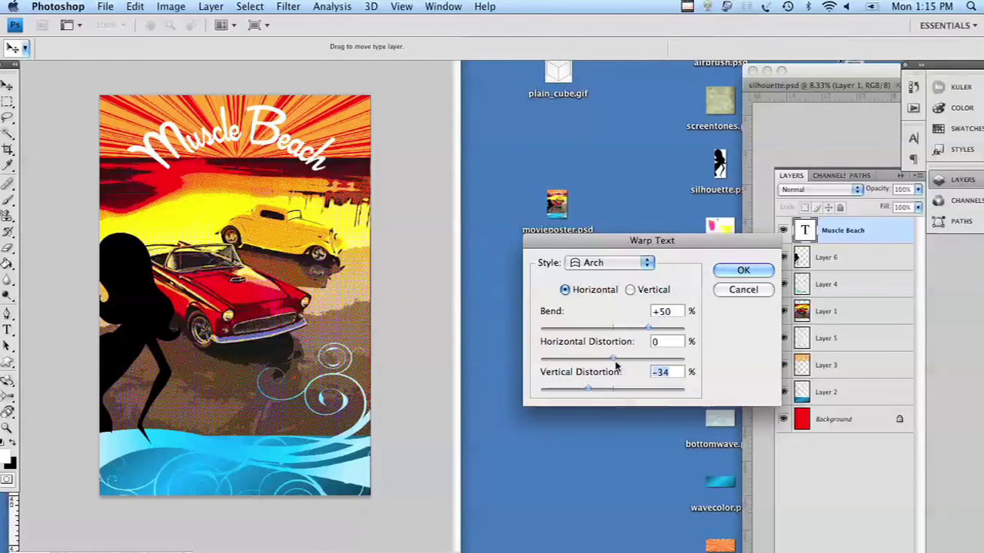
{"action": "mouse_move", "coordinate": [613, 364]}
{"action": "left_mouse_down"}
{"action": "mouse_move", "coordinate": [630, 366]}
{"action": "mouse_move", "coordinate": [613, 365]}
{"action": "left_mouse_up"}
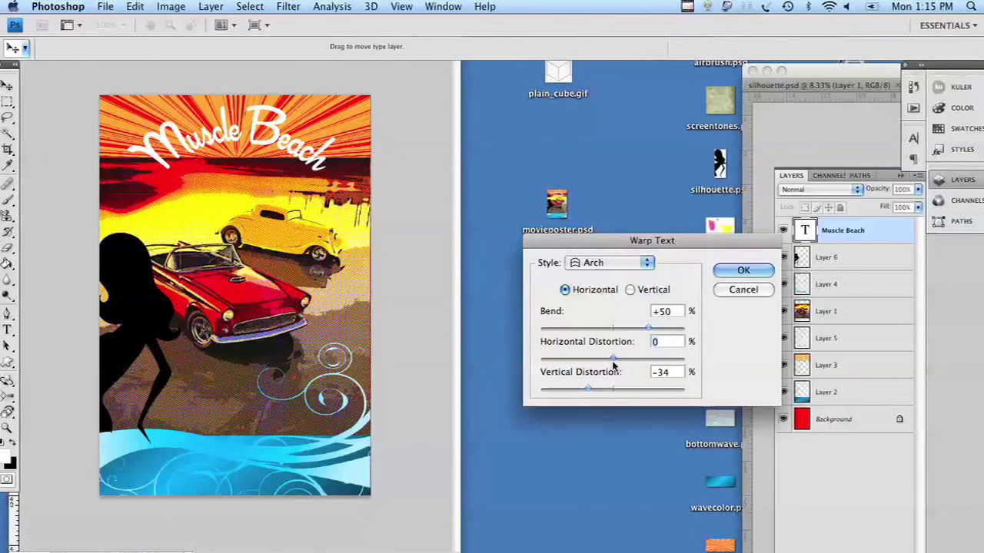
{"action": "left_click", "coordinate": [745, 270]}
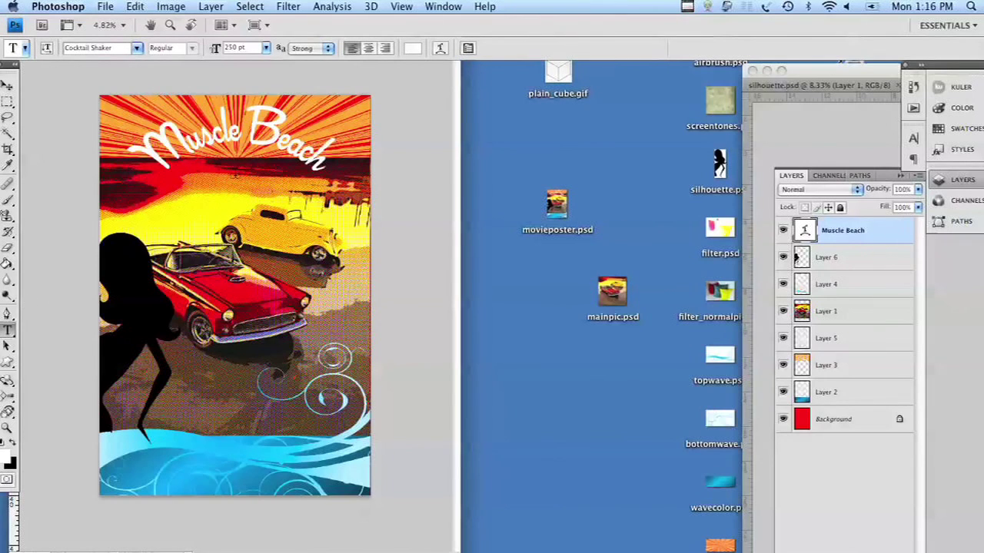
{"action": "left_click", "coordinate": [232, 182]}
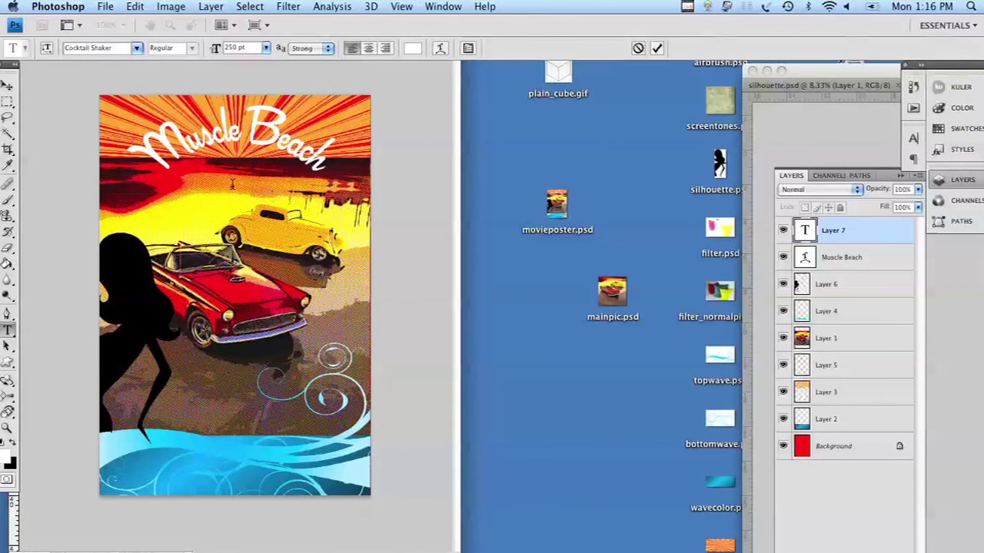
Type 'Blowout' and drag it to sit centred just under the arched title
{"action": "type", "text": "Bl"}
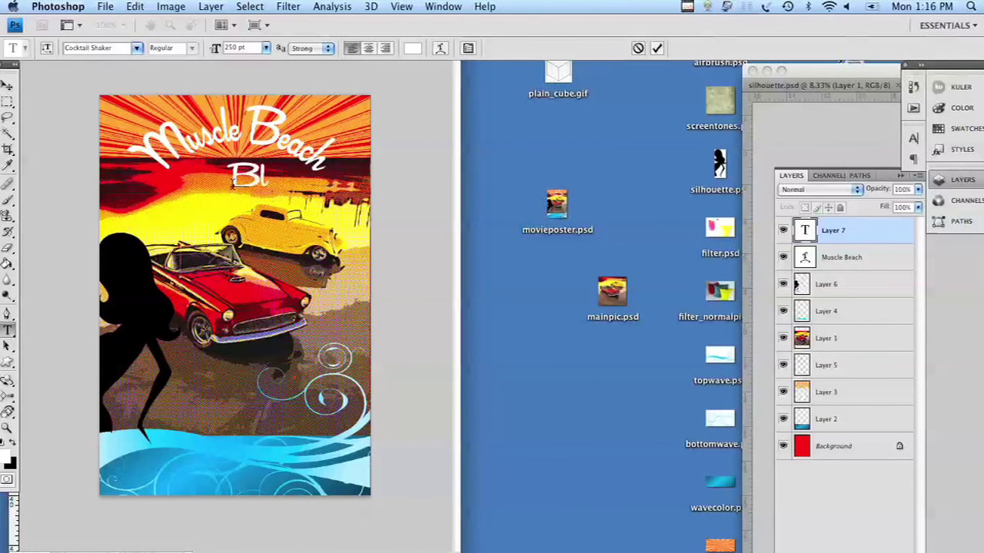
{"action": "type", "text": "owout"}
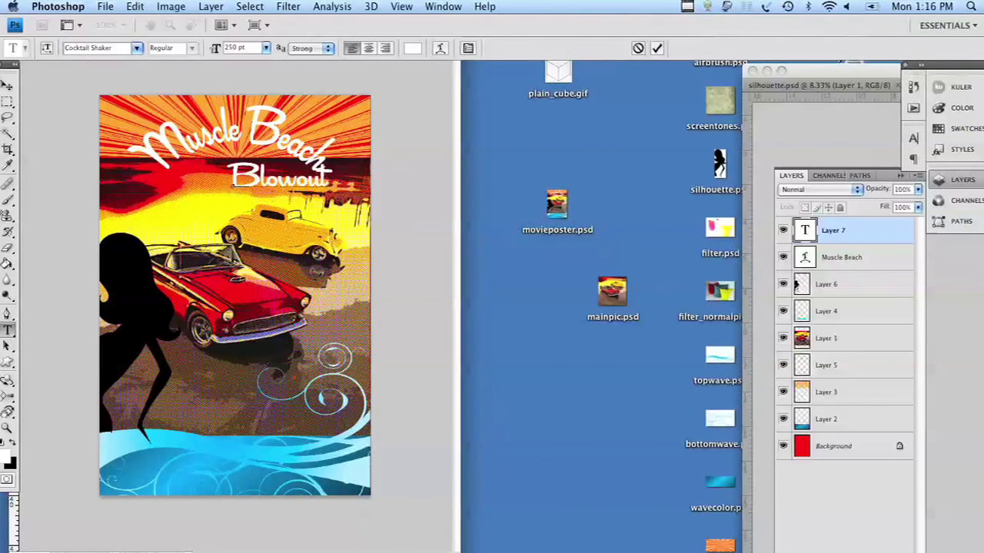
{"action": "left_click", "coordinate": [8, 90]}
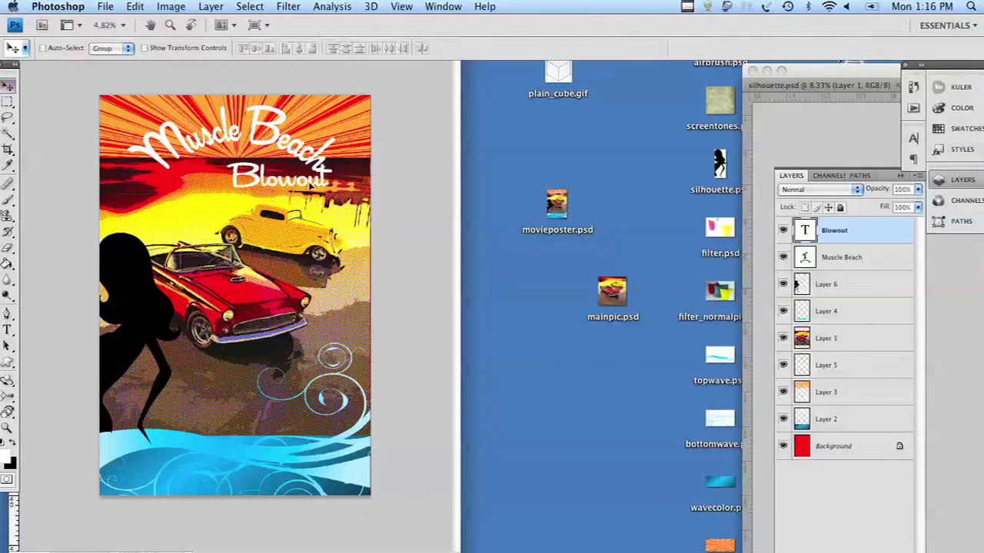
{"action": "left_click_drag", "start_coordinate": [311, 187], "coordinate": [273, 176]}
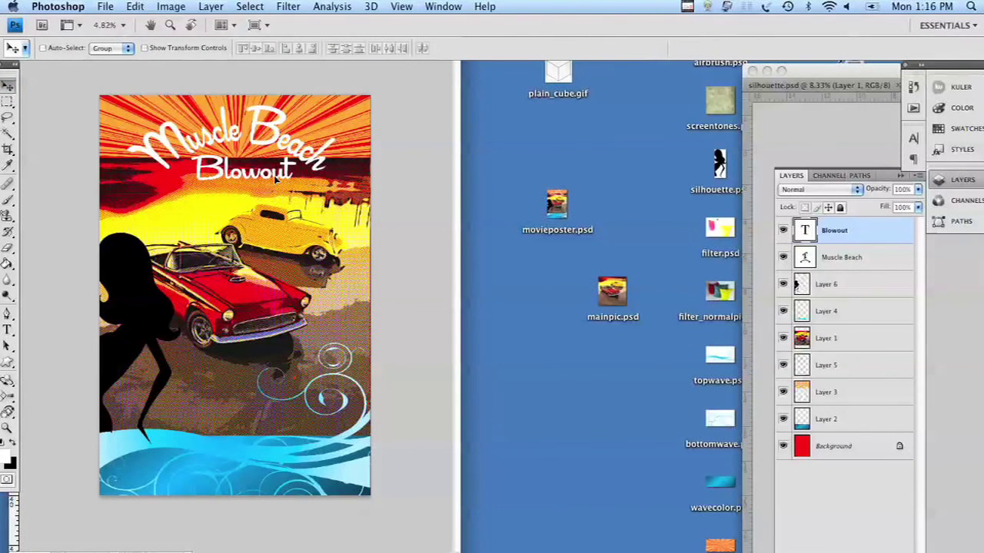